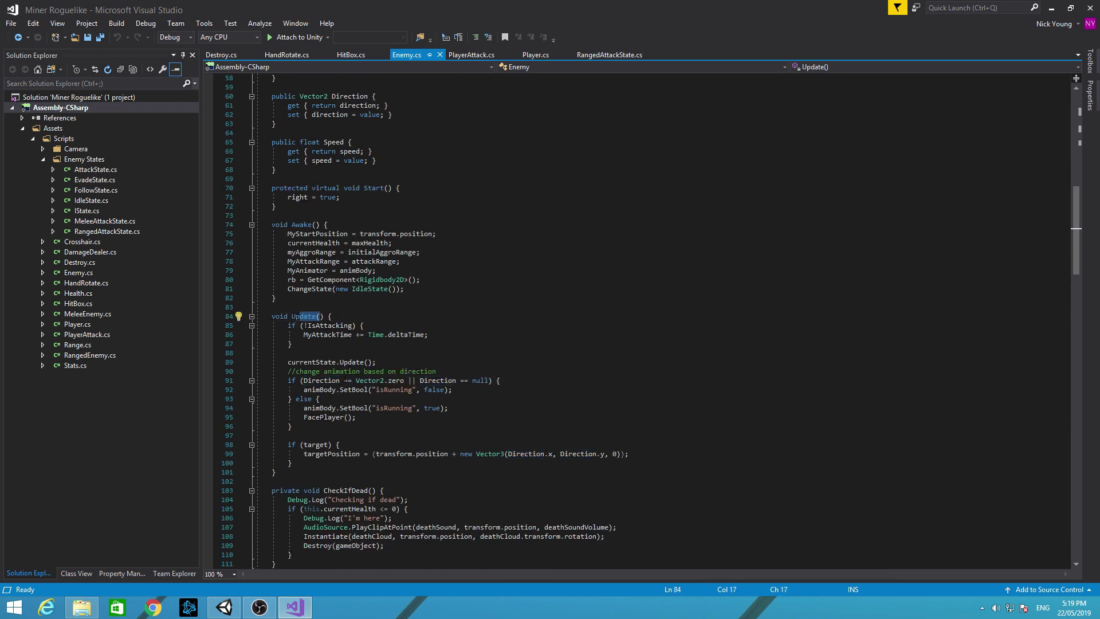
Step: Review the Enemy.cs methods and compare the attack states assigned in RangedEnemy.cs and MeleeEnemy.cs
{"action": "scroll", "coordinate": [348, 372], "scroll_direction": "down", "scroll_amount": 4}
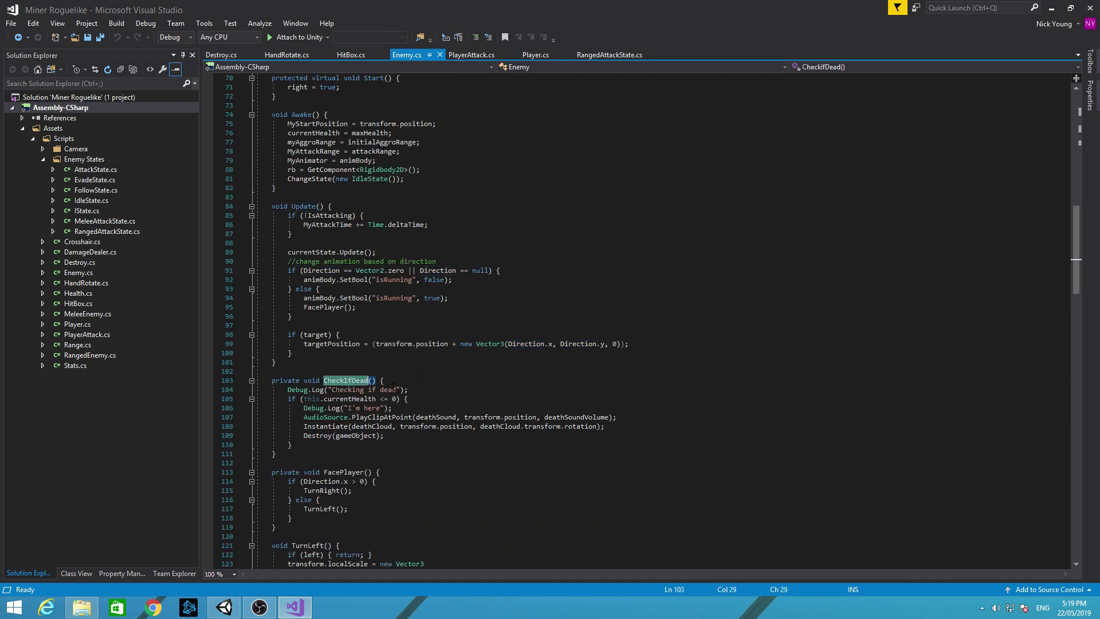
{"action": "scroll", "coordinate": [400, 385], "scroll_direction": "down", "scroll_amount": 19}
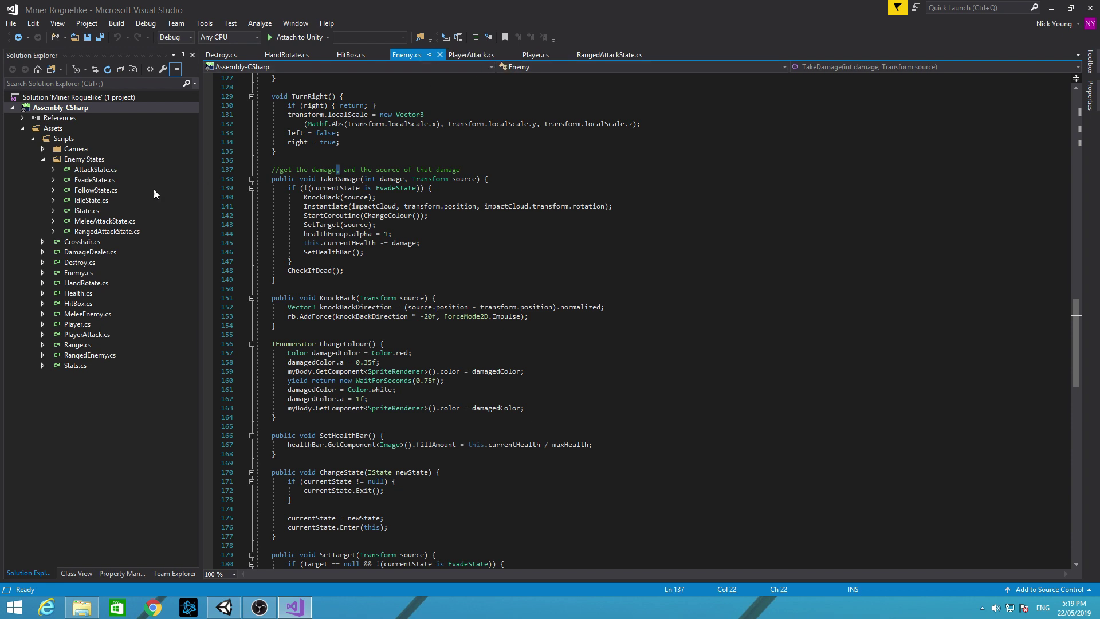
{"action": "double_click", "coordinate": [90, 355]}
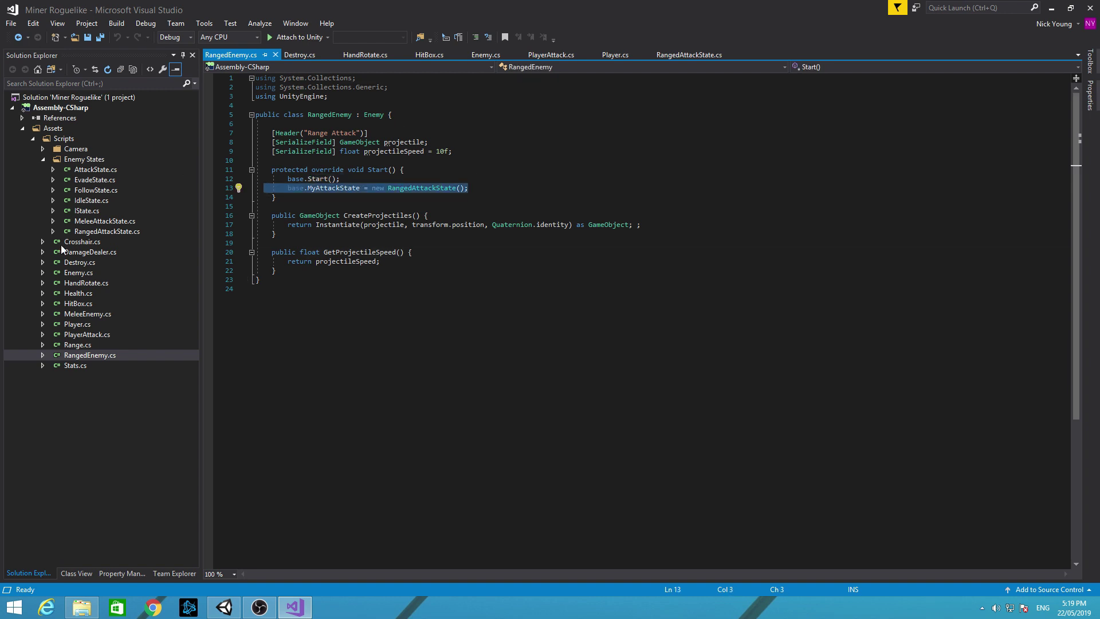
{"action": "double_click", "coordinate": [86, 314]}
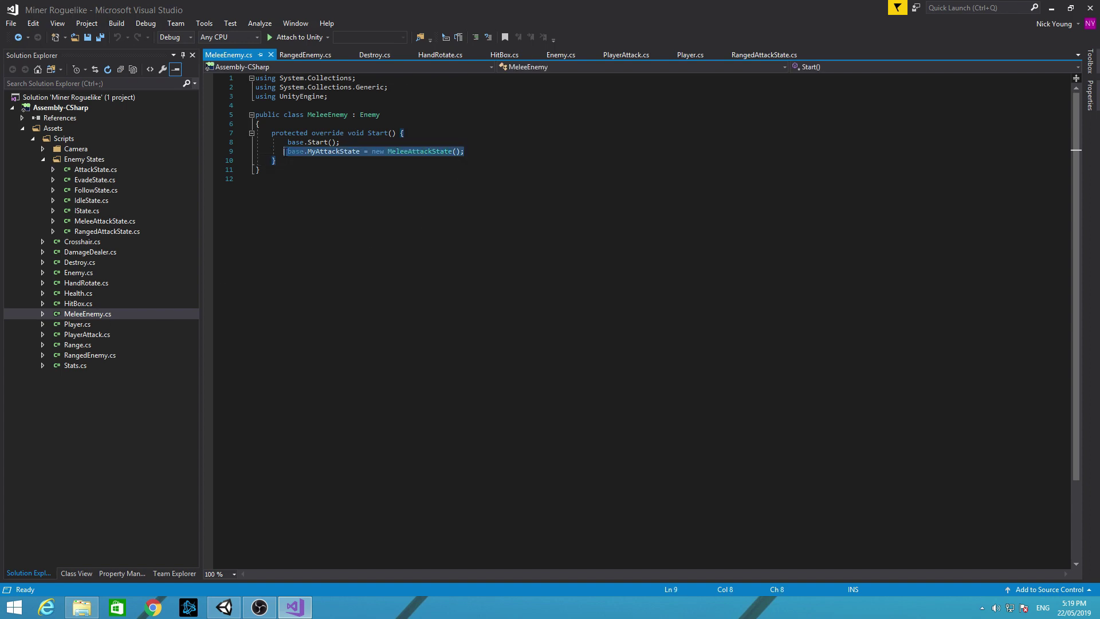
{"action": "left_click", "coordinate": [283, 57]}
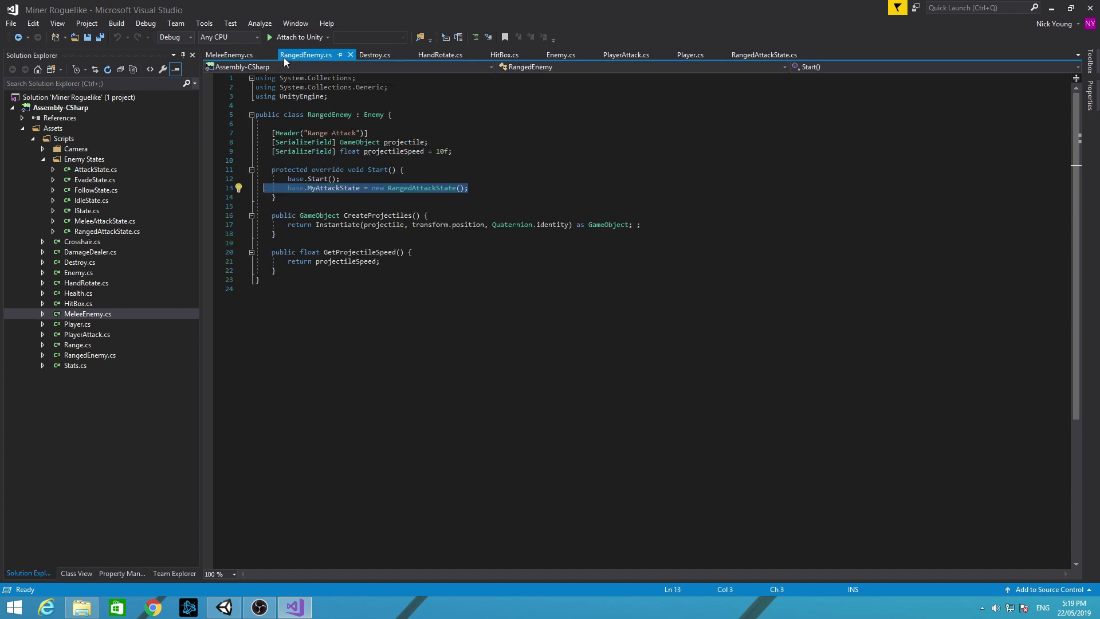
{"action": "left_click", "coordinate": [231, 56]}
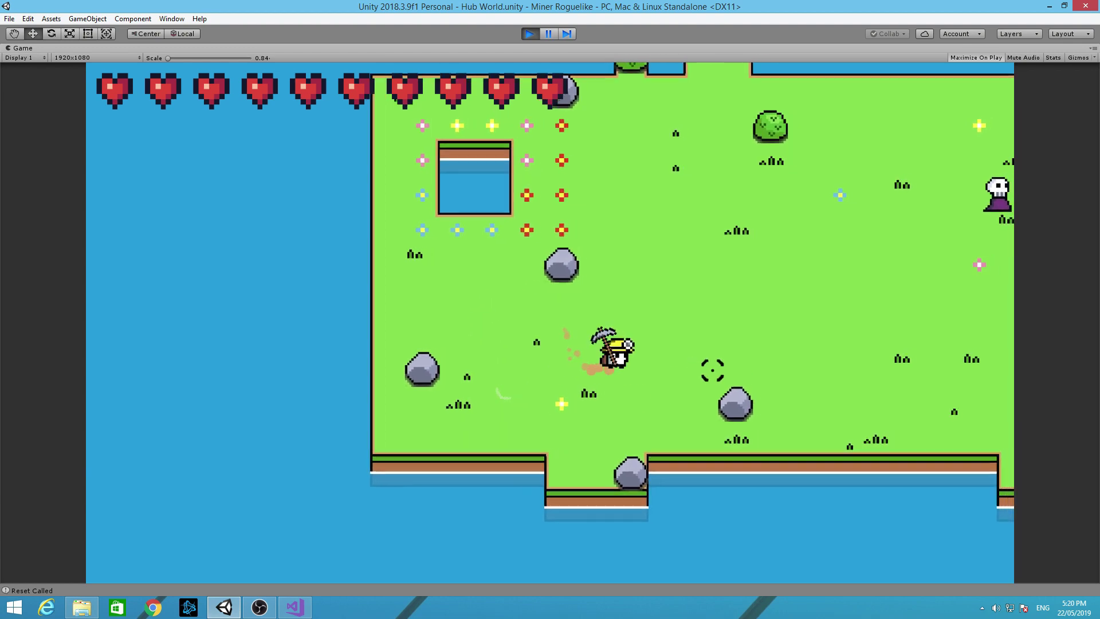
Step: Playtest the Hub World scene in Unity, moving the miner around the meadow to draw the robed skull enemy's projectiles
{"action": "left_click", "coordinate": [649, 223]}
{"action": "key", "text": "w"}
{"action": "left_click", "coordinate": [449, 272]}
{"action": "key", "text": "a"}
{"action": "left_click", "coordinate": [453, 278]}
{"action": "key", "text": "d"}
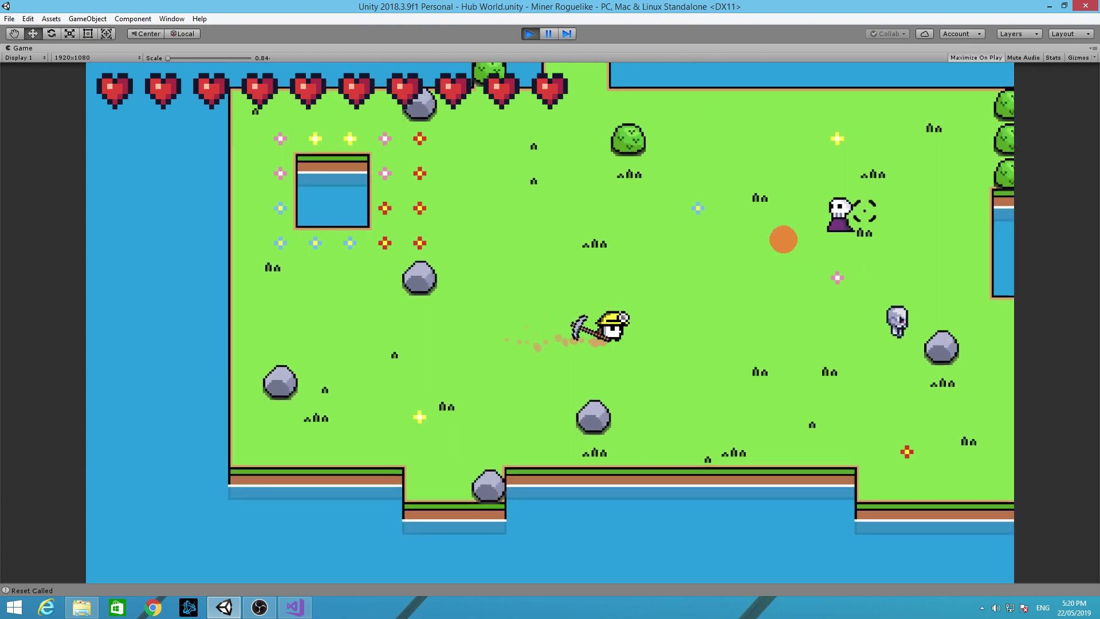
{"action": "key", "text": "a"}
{"action": "key", "text": "w"}
{"action": "key", "text": "s"}
{"action": "key", "text": "a"}
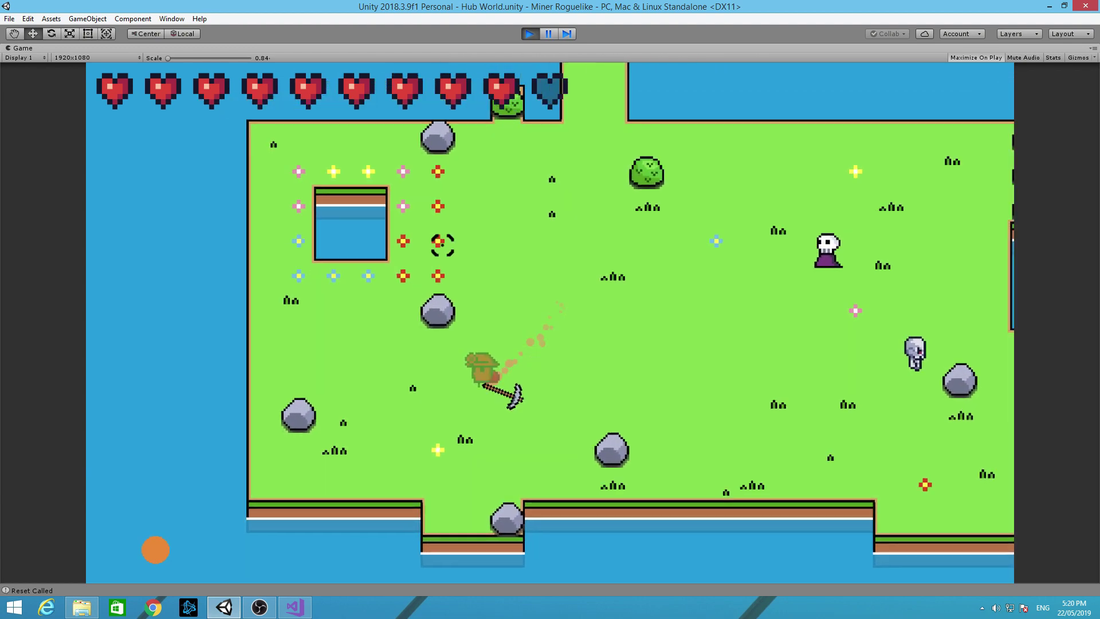
{"action": "left_click", "coordinate": [689, 143]}
{"action": "key", "text": "a"}
{"action": "key", "text": "w"}
{"action": "key", "text": "d"}
{"action": "key", "text": "a"}
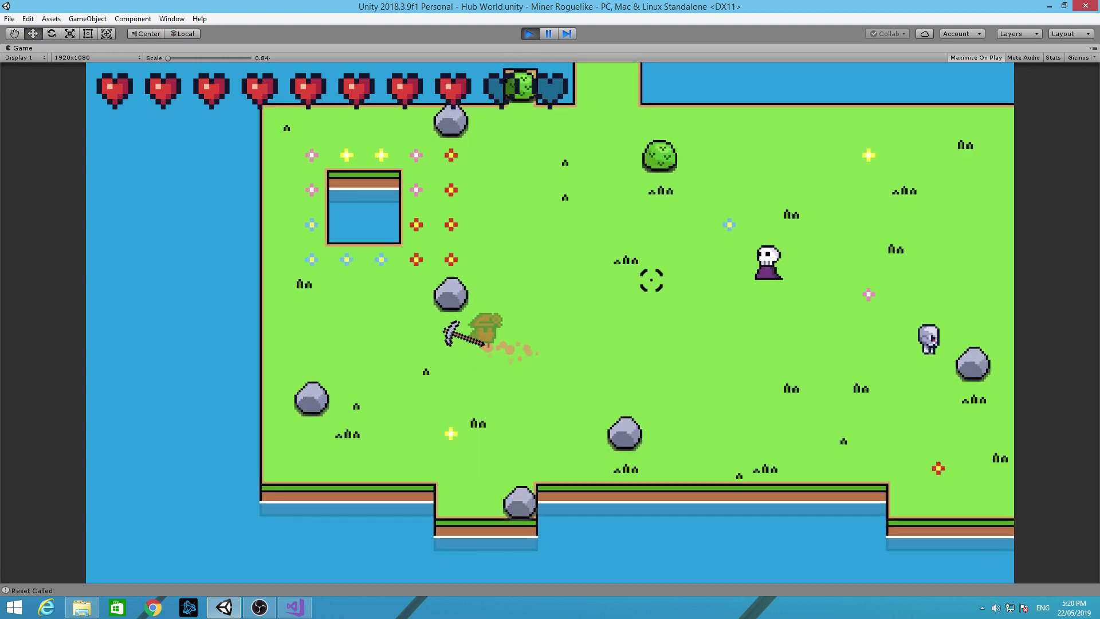
Step: Chase the robed skull enemy and the grey skeleton across the meadow, striking them with the pickaxe
{"action": "key", "text": "w"}
{"action": "key", "text": "d"}
{"action": "key", "text": "w"}
{"action": "left_click", "coordinate": [714, 297]}
{"action": "key", "text": "d"}
{"action": "left_click", "coordinate": [678, 311]}
{"action": "key", "text": "w"}
{"action": "key", "text": "s"}
{"action": "key", "text": "a"}
{"action": "left_click", "coordinate": [625, 351]}
{"action": "key", "text": "d"}
{"action": "key", "text": "w"}
{"action": "left_click", "coordinate": [615, 361]}
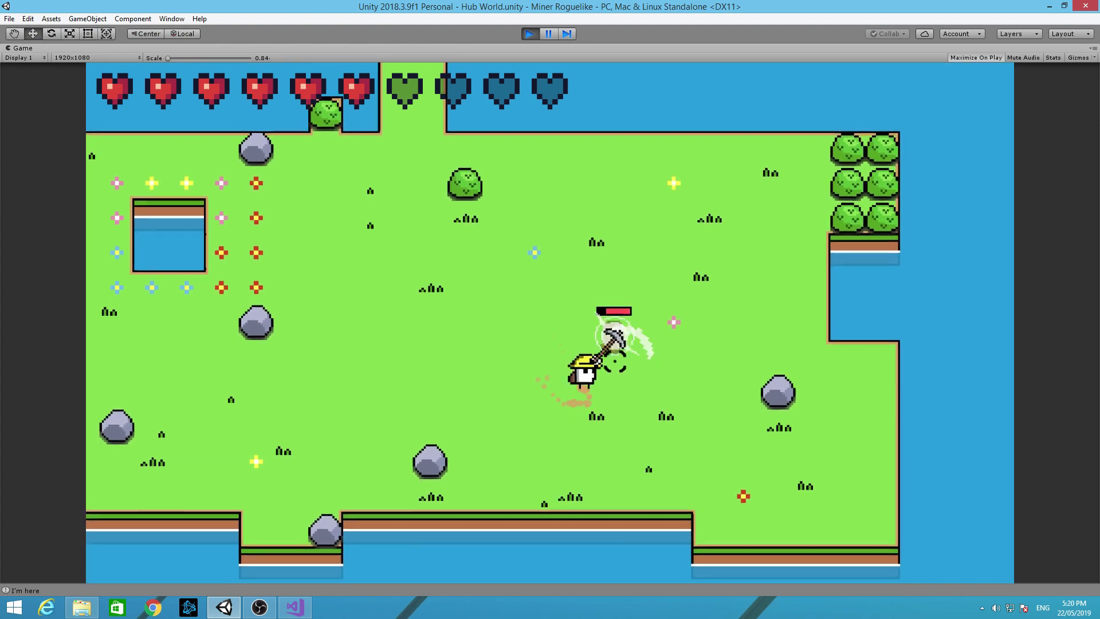
{"action": "key", "text": "a"}
{"action": "key", "text": "w"}
{"action": "left_click", "coordinate": [619, 342]}
{"action": "key", "text": "s"}
{"action": "key", "text": "d"}
{"action": "key", "text": "w"}
{"action": "left_click", "coordinate": [599, 332]}
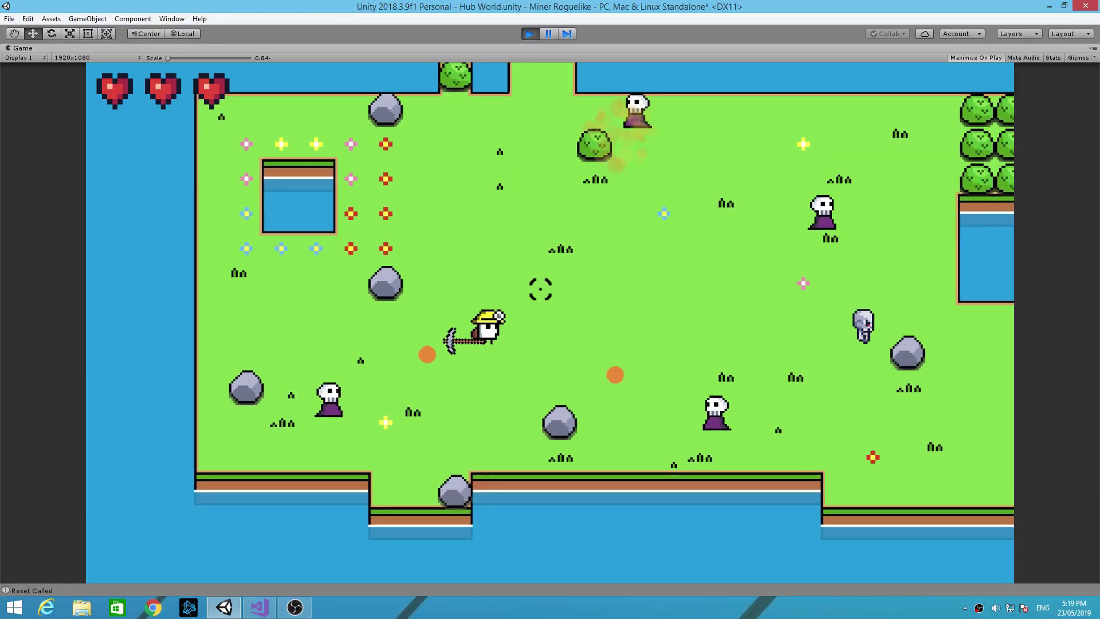
Step: Playtest the three-heart version, moving the miner among the four robed skull enemies to test dodging their projectiles
{"action": "key", "text": "w"}
{"action": "key", "text": "a"}
{"action": "key", "text": "d"}
{"action": "key", "text": "s"}
{"action": "key", "text": "d"}
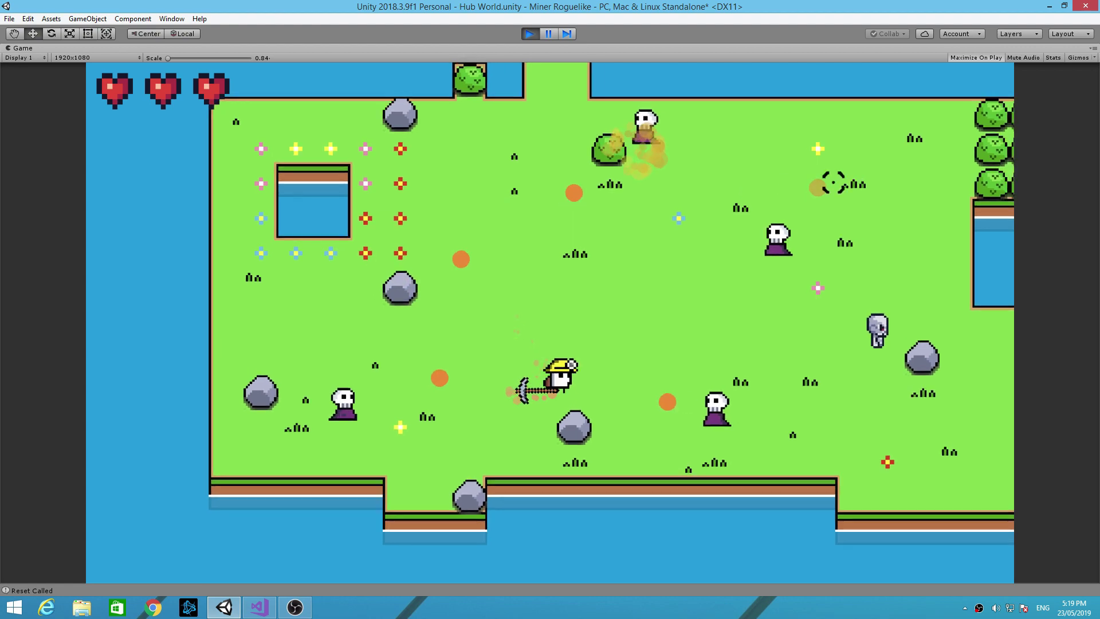
{"action": "key", "text": "w"}
{"action": "key", "text": "a"}
{"action": "key", "text": "s"}
{"action": "key", "text": "d"}
{"action": "key", "text": "a"}
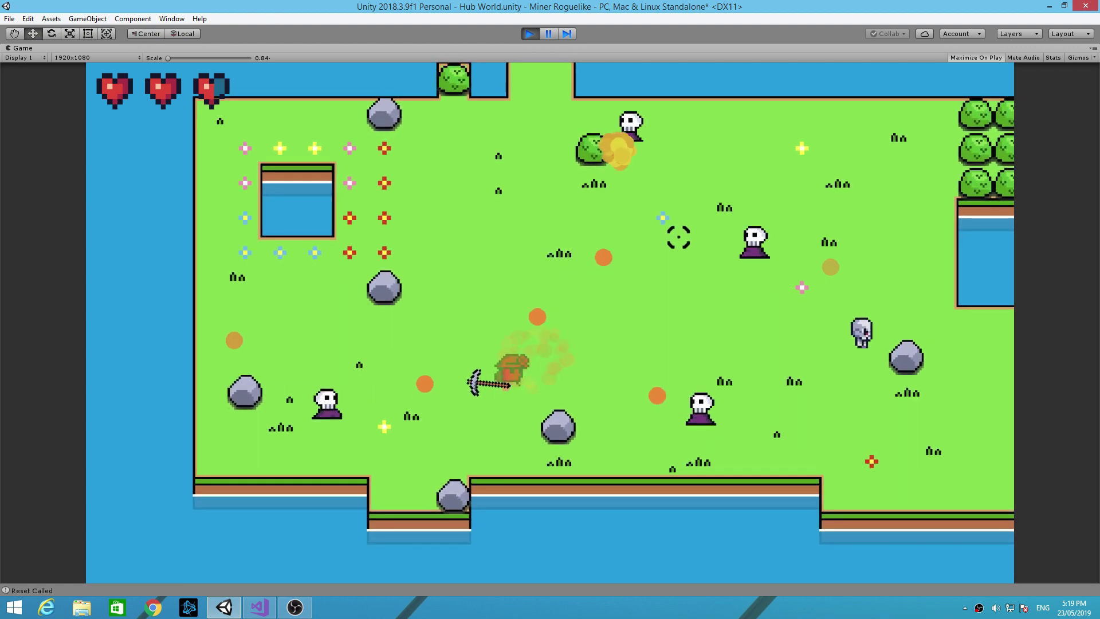
{"action": "key", "text": "s"}
{"action": "key", "text": "d"}
{"action": "key", "text": "a"}
{"action": "key", "text": "w"}
{"action": "key", "text": "w"}
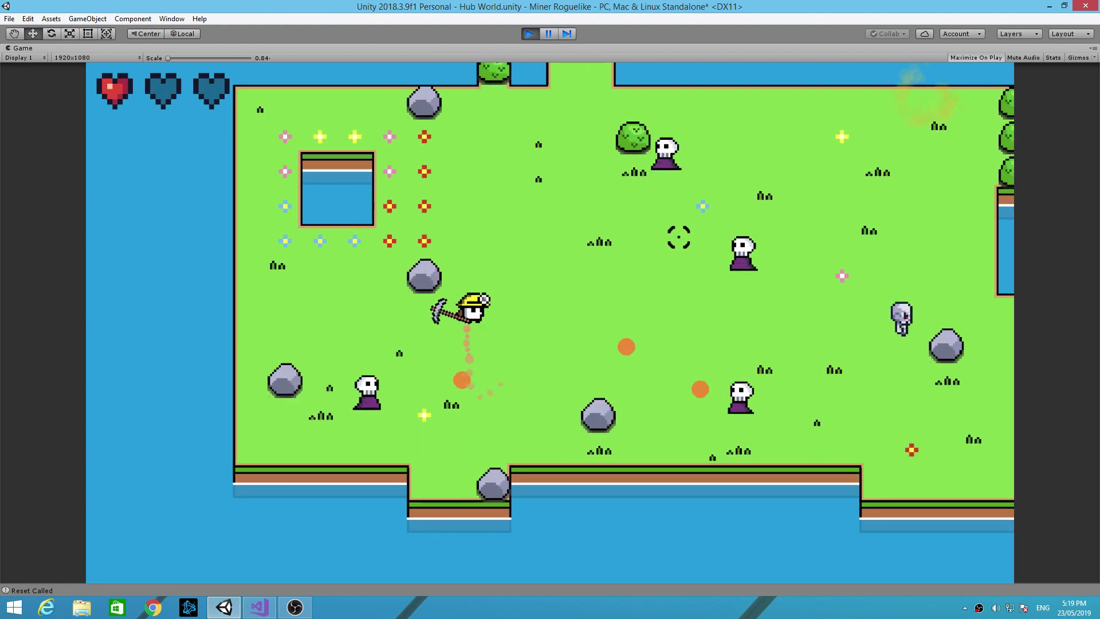
{"action": "key", "text": "d"}
{"action": "key", "text": "a"}
{"action": "key", "text": "w"}
{"action": "key", "text": "d"}
{"action": "key", "text": "s"}
{"action": "key", "text": "a"}
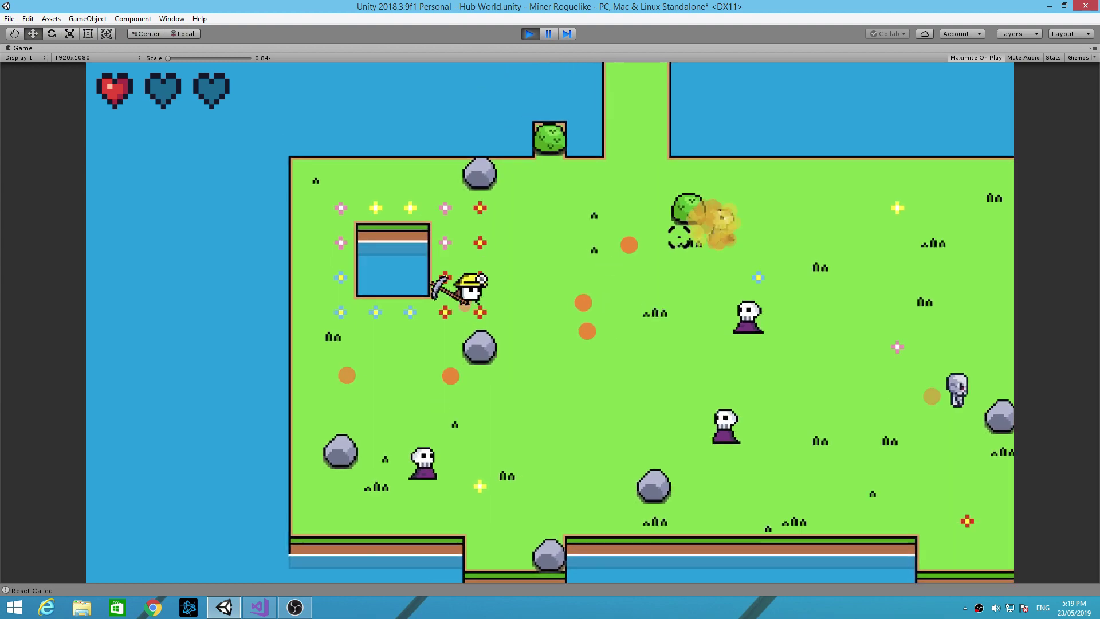
Step: Attack the robed skull enemies with the pickaxe, starting with the one by the lower-left rock
{"action": "key", "text": "s"}
{"action": "key", "text": "d"}
{"action": "left_click", "coordinate": [548, 440]}
{"action": "key", "text": "d"}
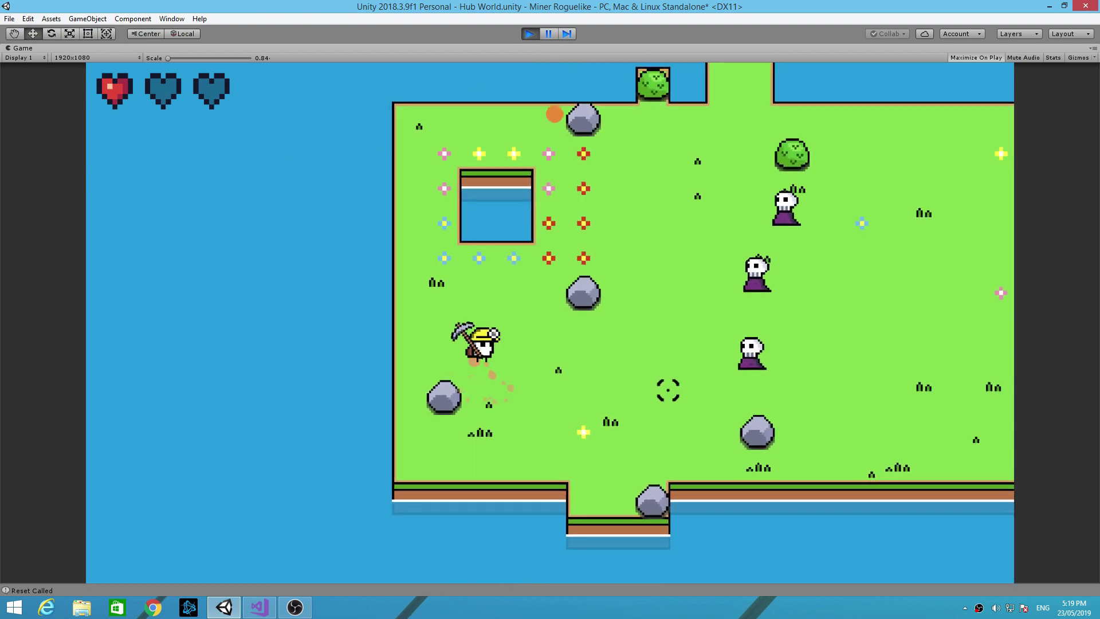
{"action": "key", "text": "w"}
{"action": "key", "text": "a"}
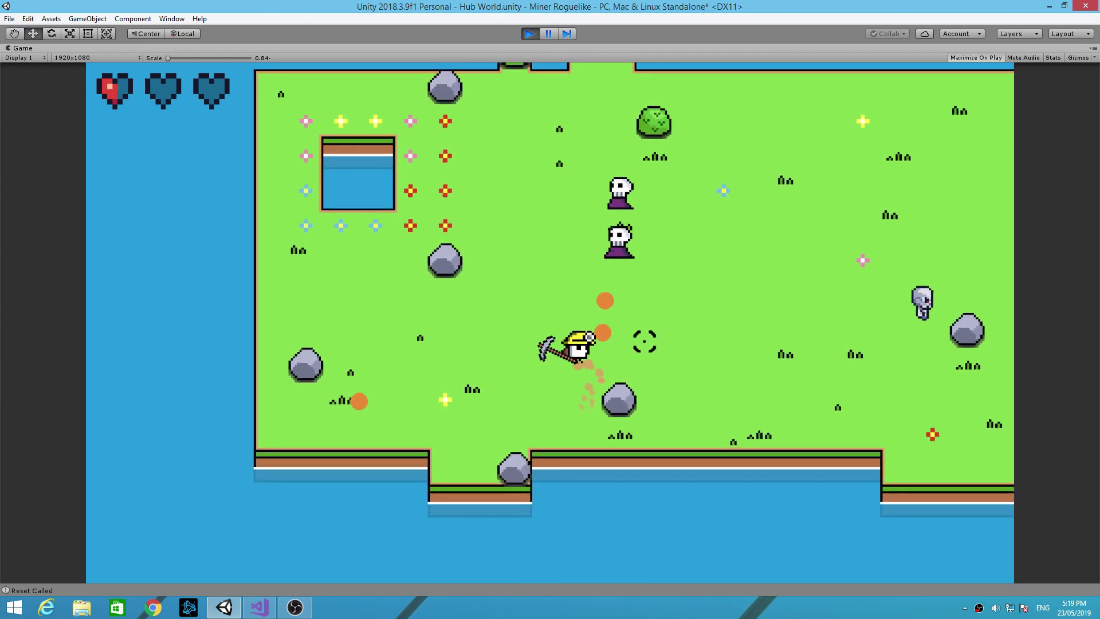
{"action": "key", "text": "a"}
{"action": "key", "text": "w"}
{"action": "key", "text": "d"}
{"action": "left_click", "coordinate": [642, 290]}
{"action": "key", "text": "s"}
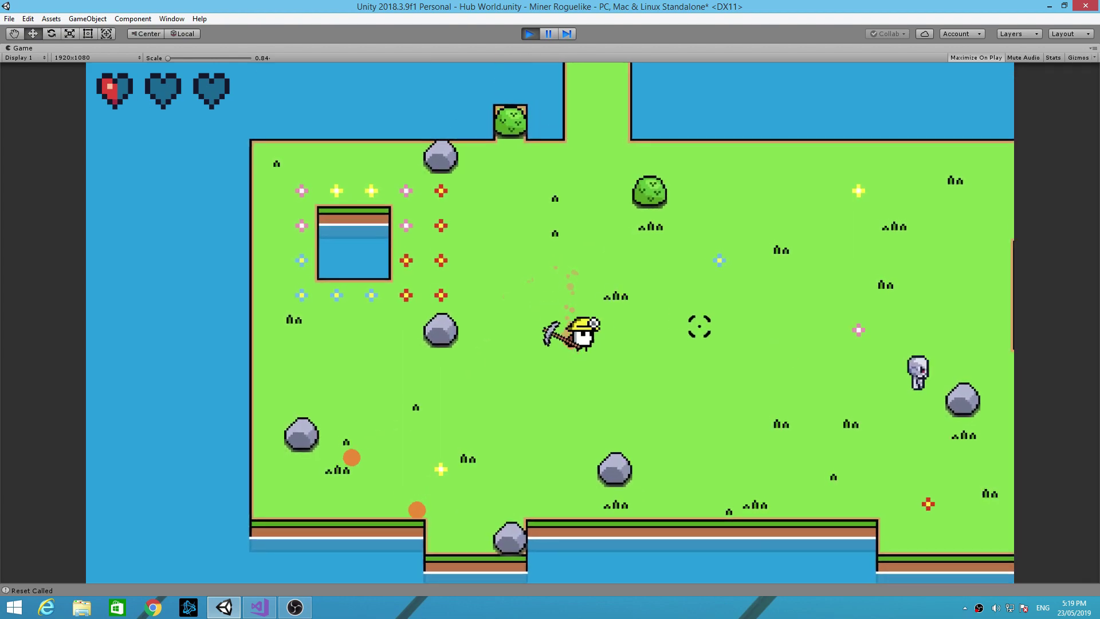
Step: Approach the grey skeleton on the meadow's east side and strike it with the pickaxe
{"action": "key", "text": "d"}
{"action": "key", "text": "s"}
{"action": "key", "text": "a"}
{"action": "left_click", "coordinate": [700, 356]}
{"action": "key", "text": "w"}
{"action": "left_click", "coordinate": [658, 363]}
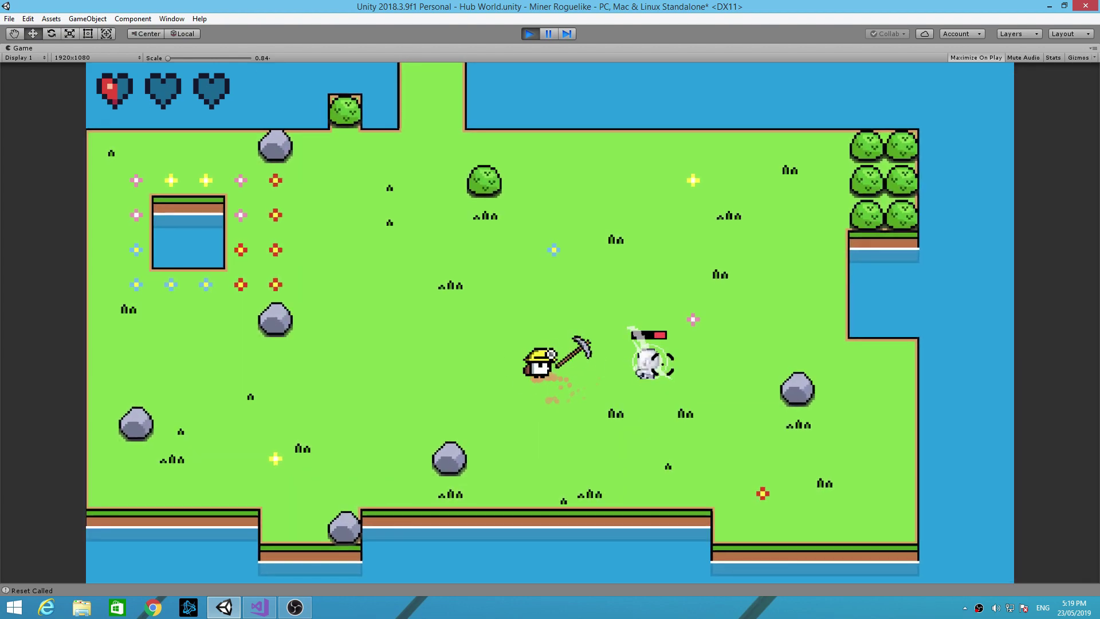
{"action": "key", "text": "d"}
{"action": "left_click", "coordinate": [651, 369]}
{"action": "key", "text": "a"}
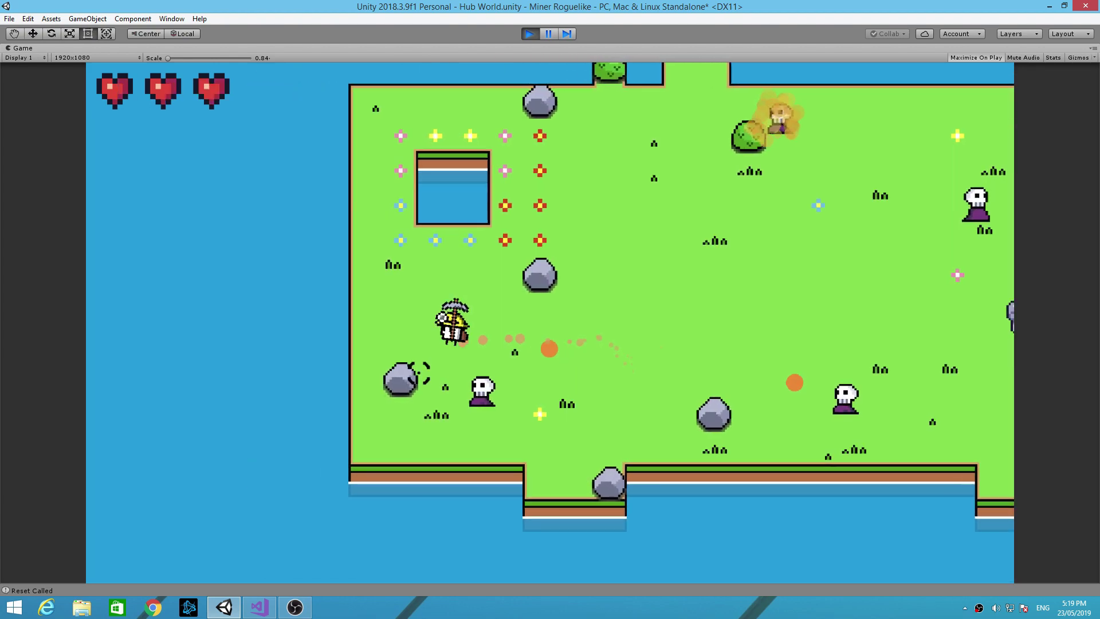
Step: Playtest another fight, attacking the robed skull enemies near the lower-left and central rocks while avoiding their projectiles
{"action": "key", "text": "s"}
{"action": "left_click", "coordinate": [550, 369]}
{"action": "key", "text": "d"}
{"action": "key", "text": "w"}
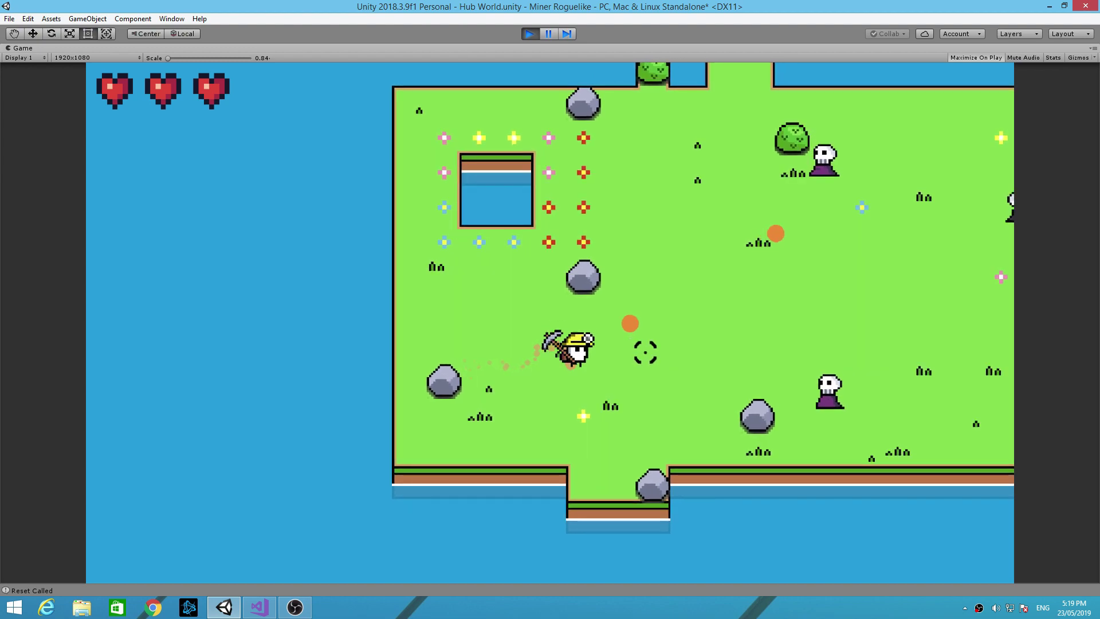
{"action": "key", "text": "s"}
{"action": "key", "text": "d"}
{"action": "key", "text": "w"}
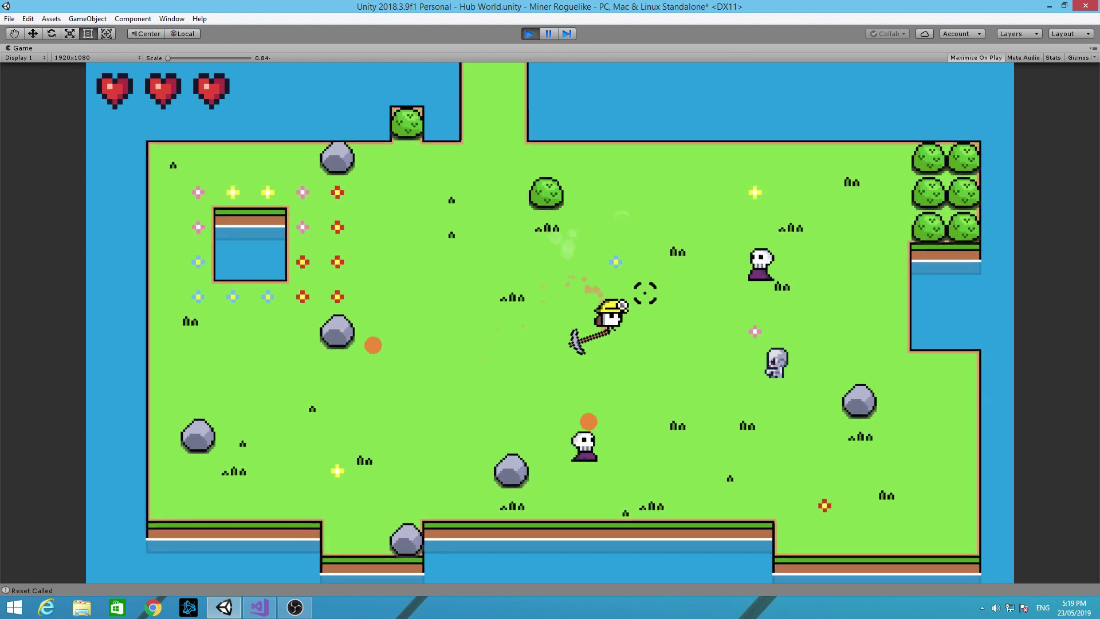
{"action": "key", "text": "a"}
{"action": "key", "text": "s"}
{"action": "key", "text": "d"}
{"action": "left_click", "coordinate": [600, 397]}
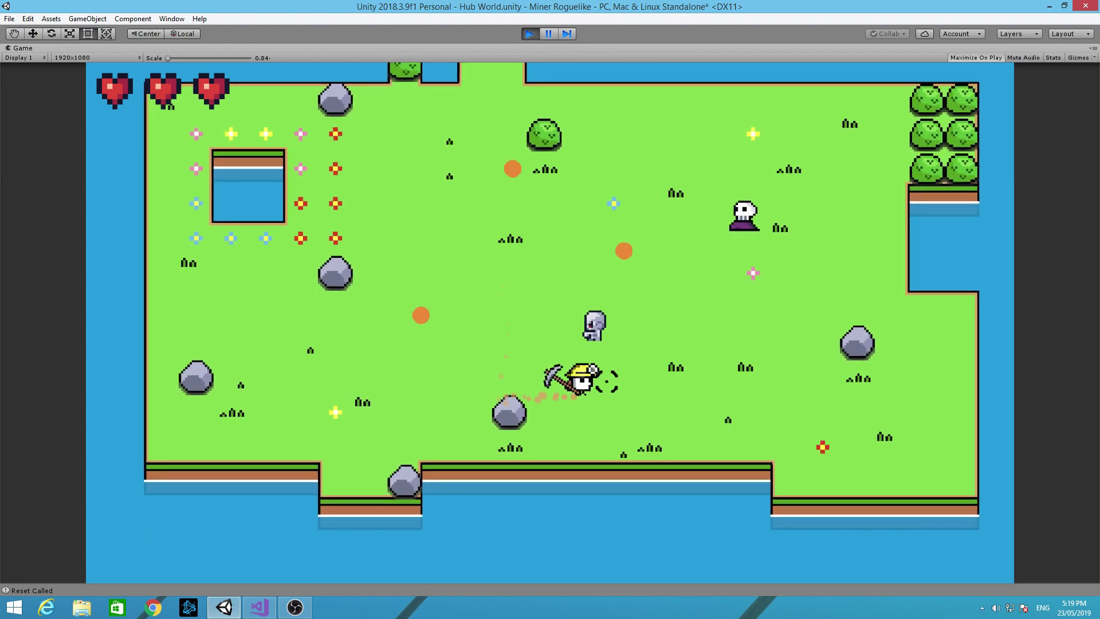
Step: Fight the last robed skull enemy and the grey skeleton near the meadow's eastern bushes
{"action": "key", "text": "w"}
{"action": "left_click", "coordinate": [555, 265]}
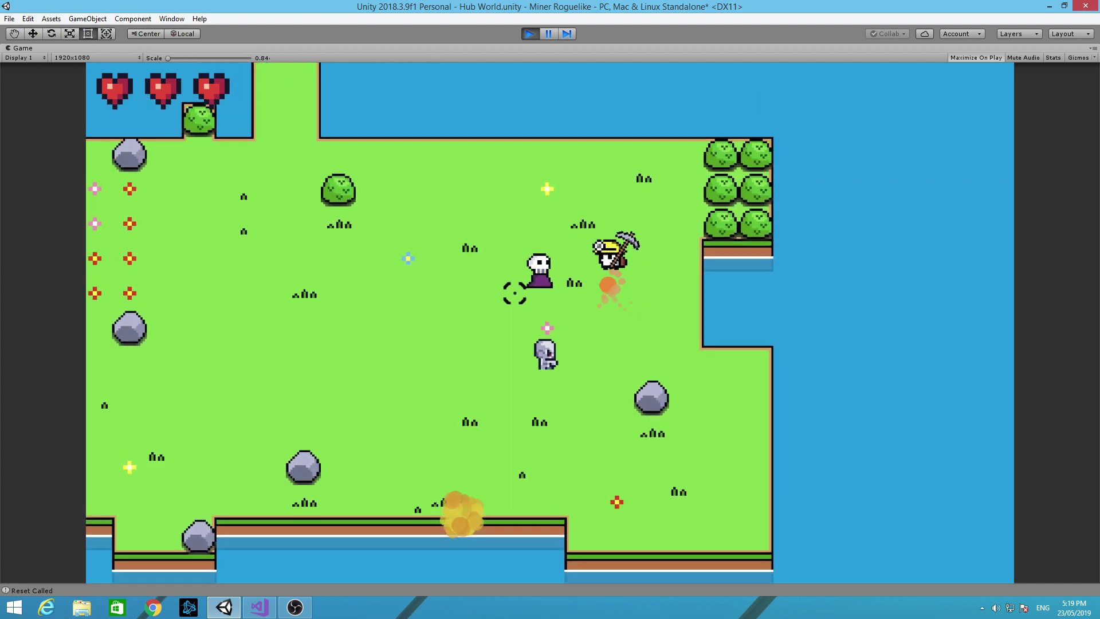
{"action": "key", "text": "d"}
{"action": "key", "text": "s"}
{"action": "key", "text": "w"}
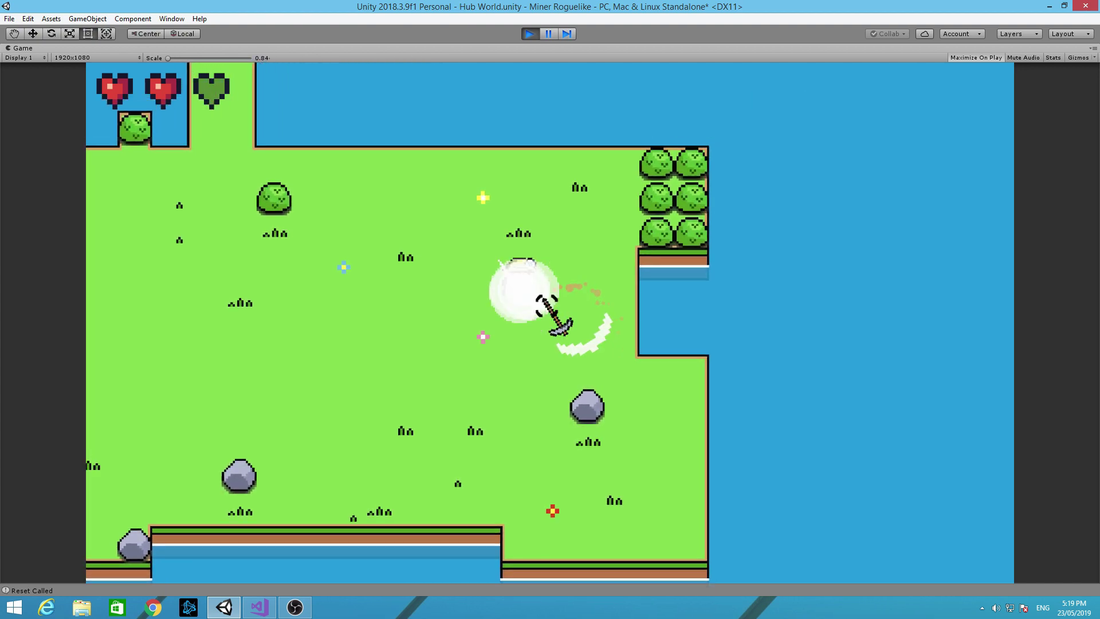
{"action": "key", "text": "a"}
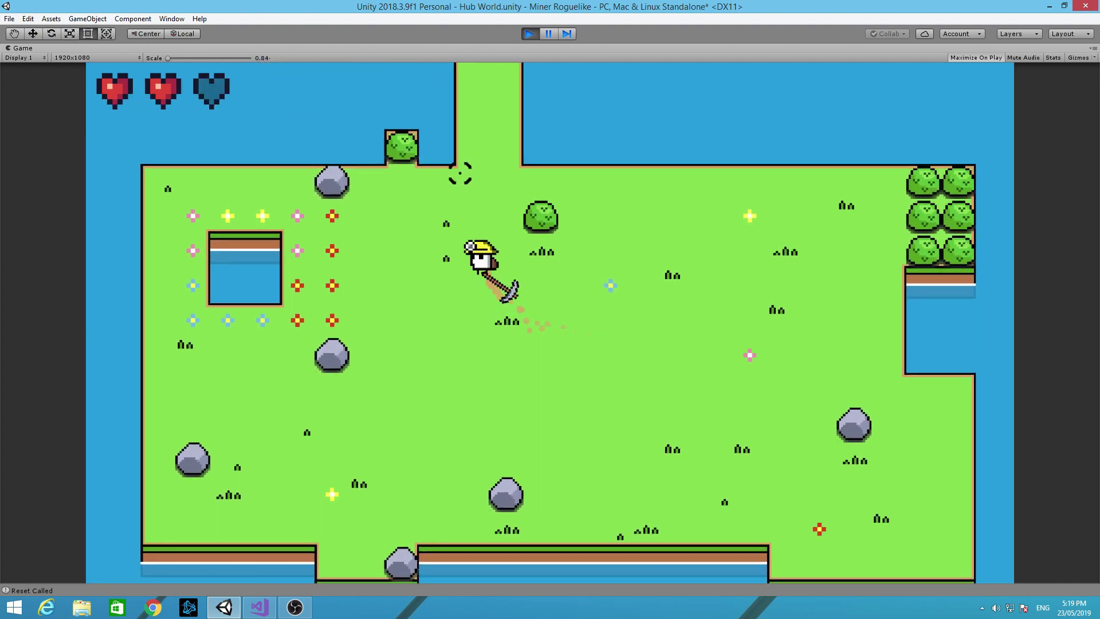
Step: Cross the land bridge to the northern field and test melee combat against the group of grey skeletons
{"action": "key", "text": "w"}
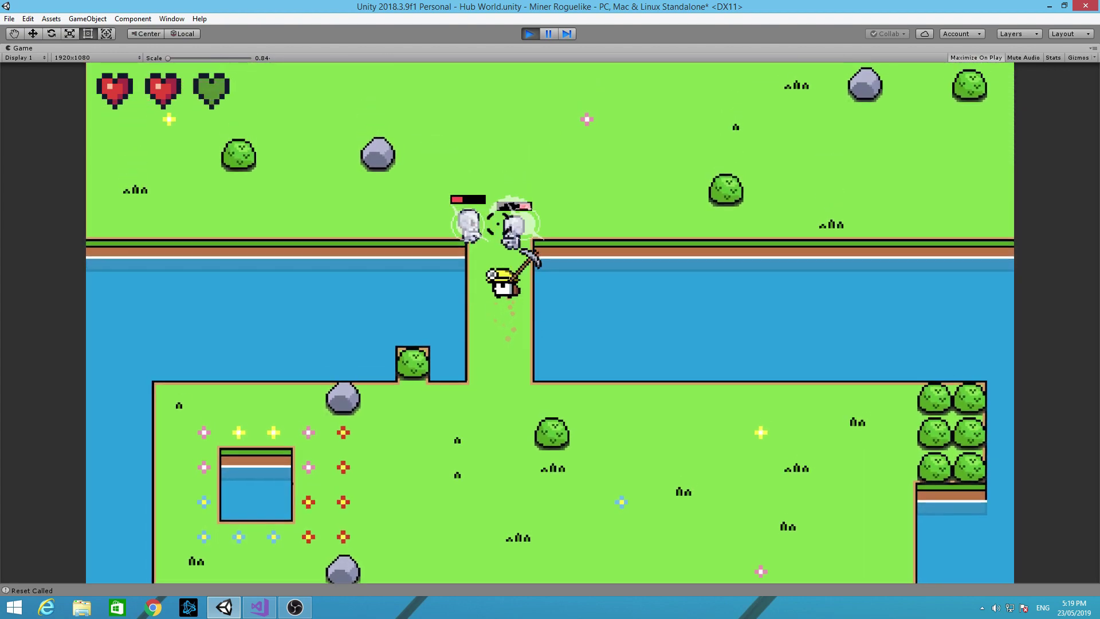
{"action": "key", "text": "w"}
{"action": "key", "text": "d"}
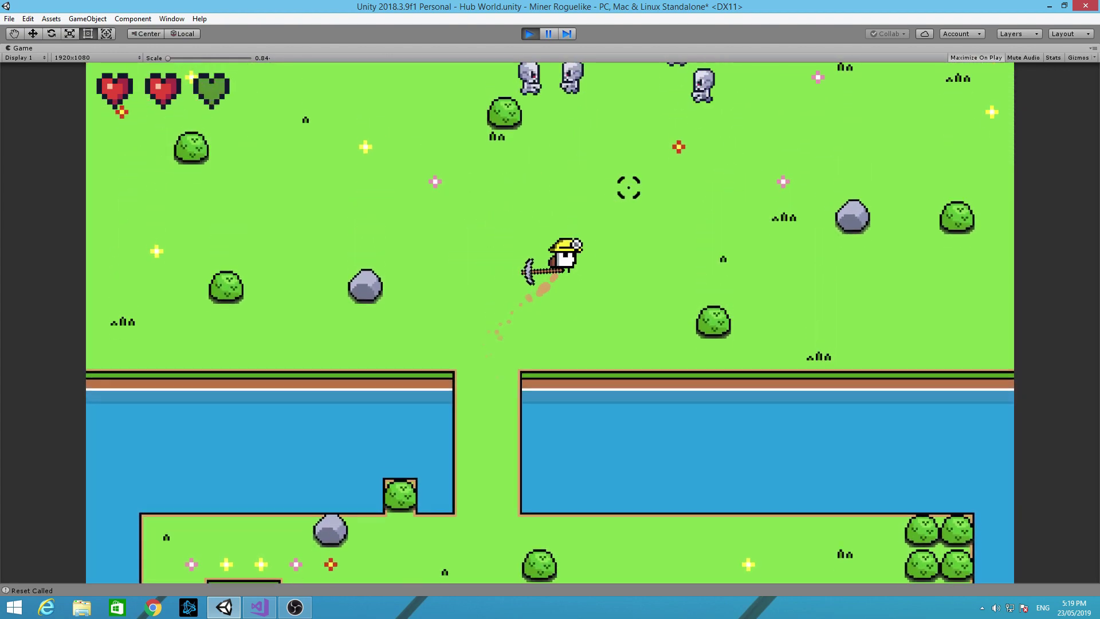
{"action": "key", "text": "d"}
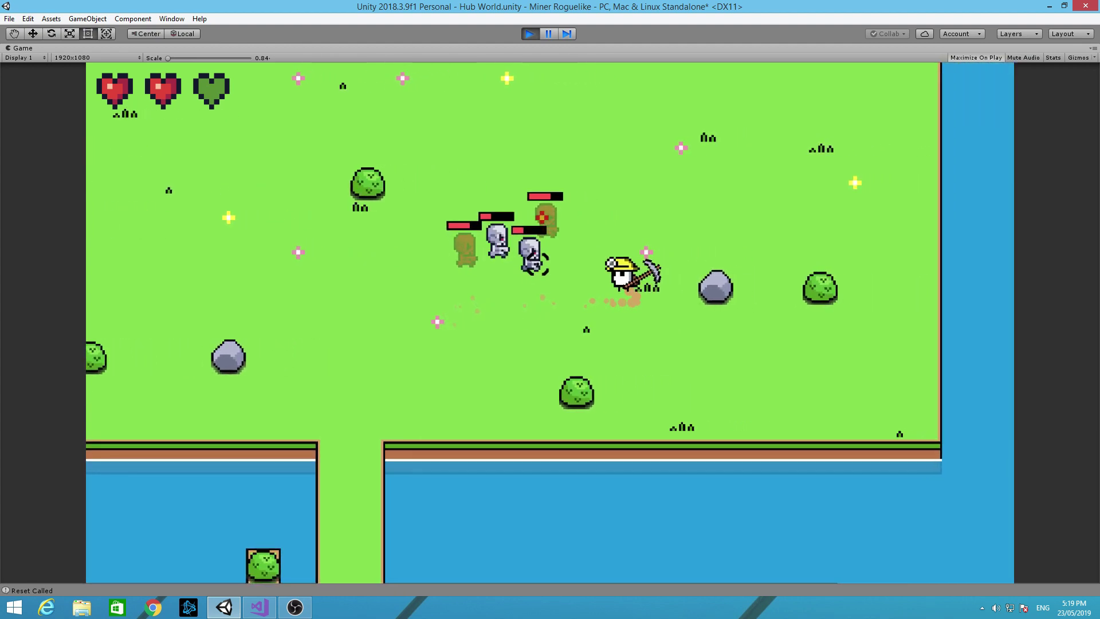
{"action": "key", "text": "w"}
{"action": "left_click", "coordinate": [527, 263]}
{"action": "left_click", "coordinate": [532, 269]}
{"action": "key", "text": "w"}
{"action": "key", "text": "d"}
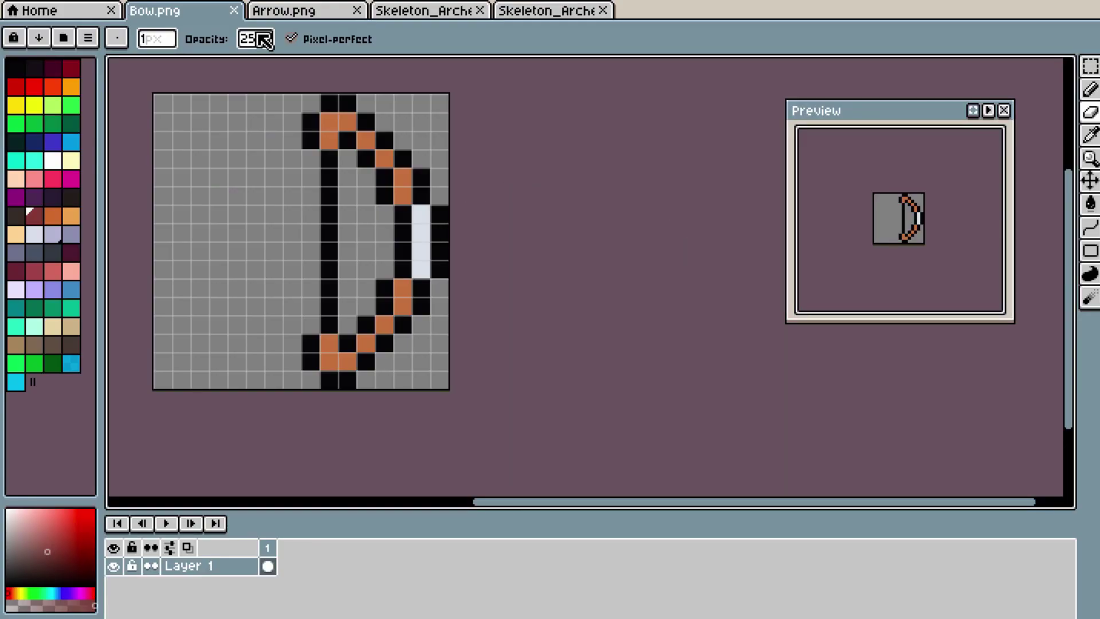
Step: Switch to Aseprite and examine the Bow.png and Arrow.png sprites, with the preview window placed nearer the canvas
{"action": "left_click_drag", "start_coordinate": [802, 122], "coordinate": [633, 147]}
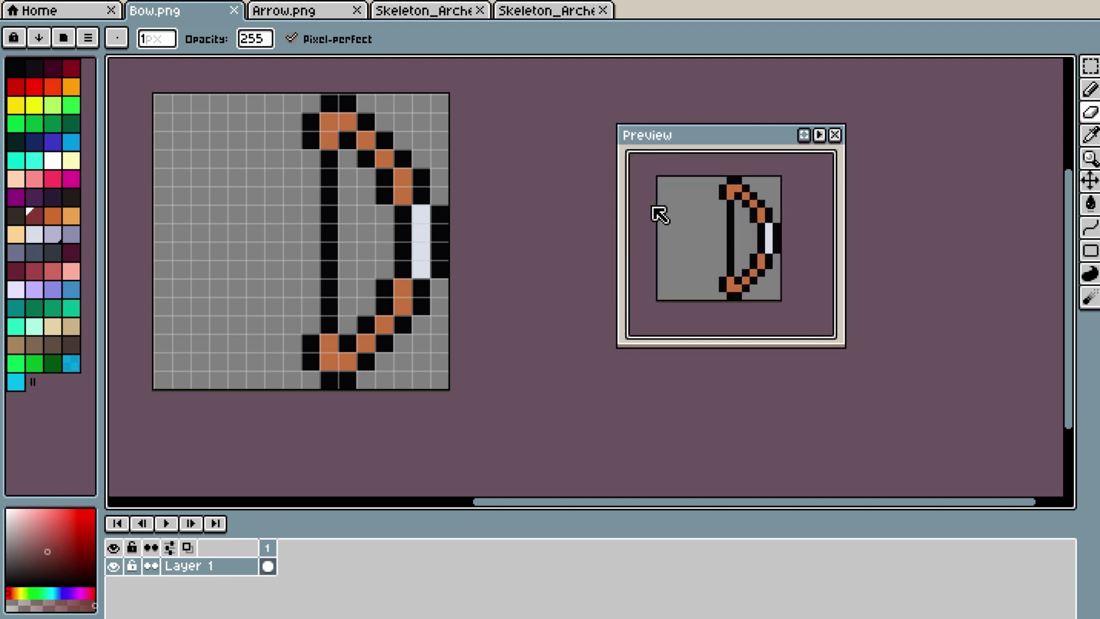
{"action": "left_click", "coordinate": [315, 12]}
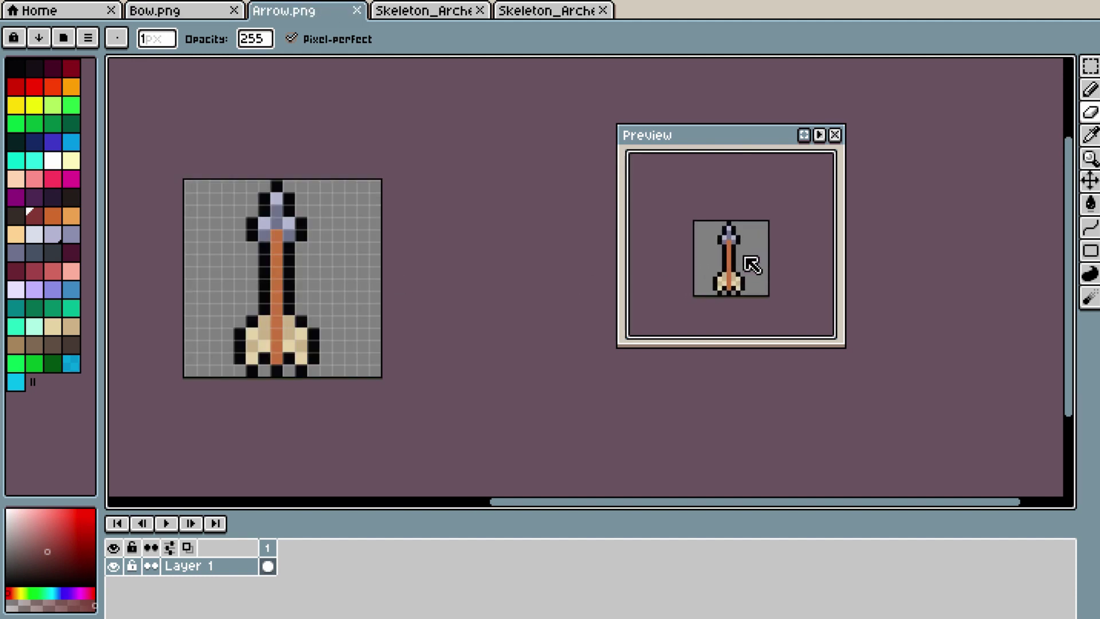
{"action": "middle_click_drag", "start_coordinate": [326, 321], "coordinate": [366, 305]}
Step: Play the four-frame skeleton archer animation, and open the three-frame skeleton archer sprite
{"action": "left_click", "coordinate": [428, 12]}
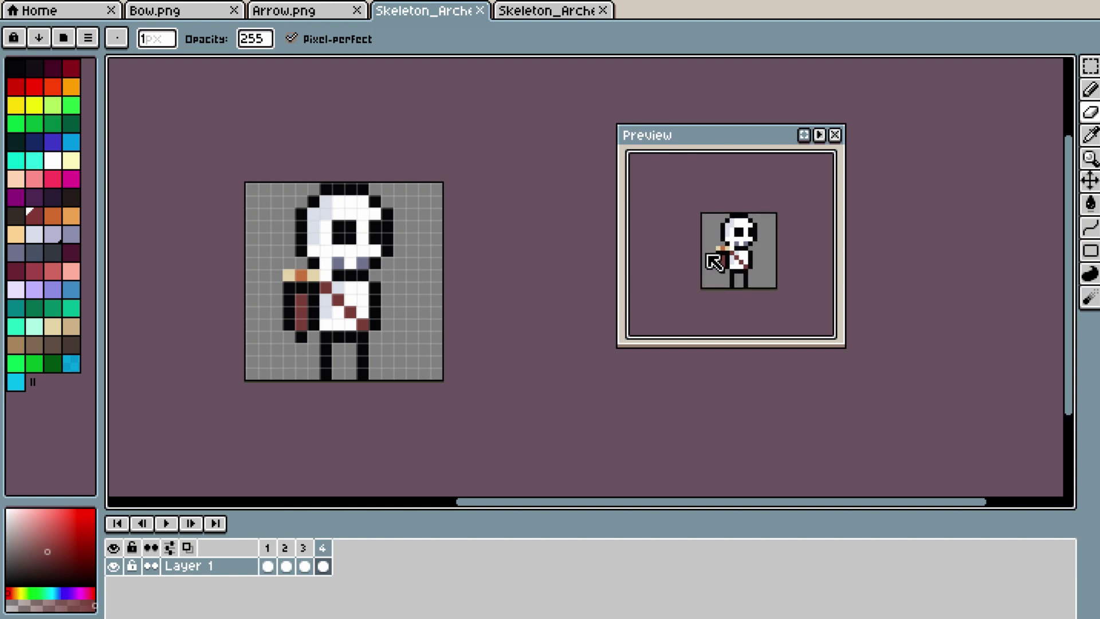
{"action": "left_click_drag", "start_coordinate": [714, 261], "coordinate": [705, 254]}
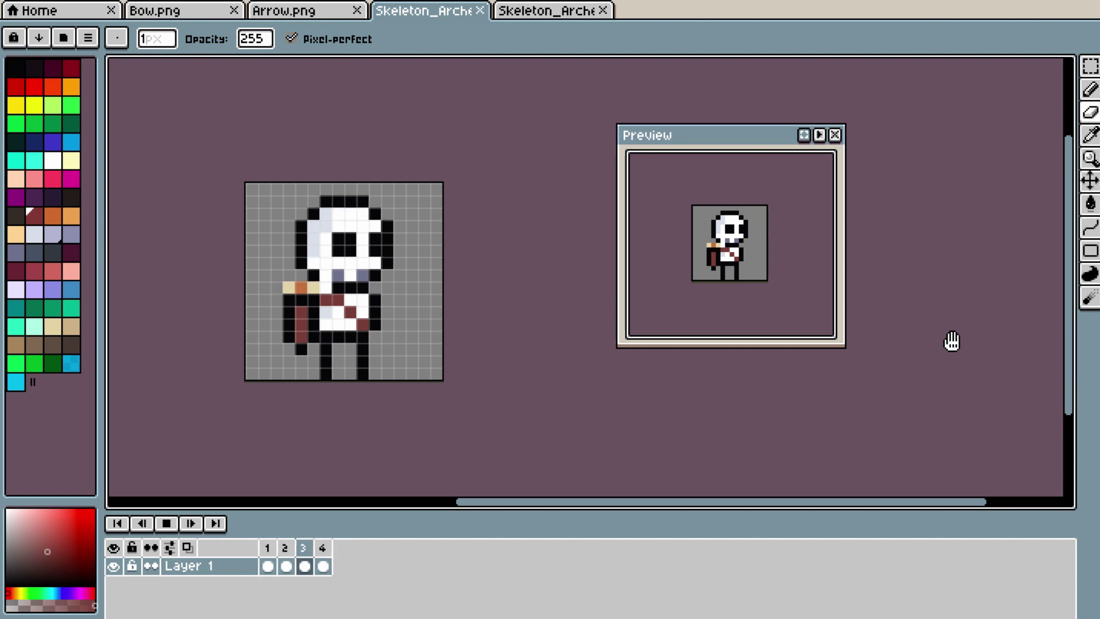
{"action": "key", "text": "Return"}
{"action": "left_click", "coordinate": [569, 12]}
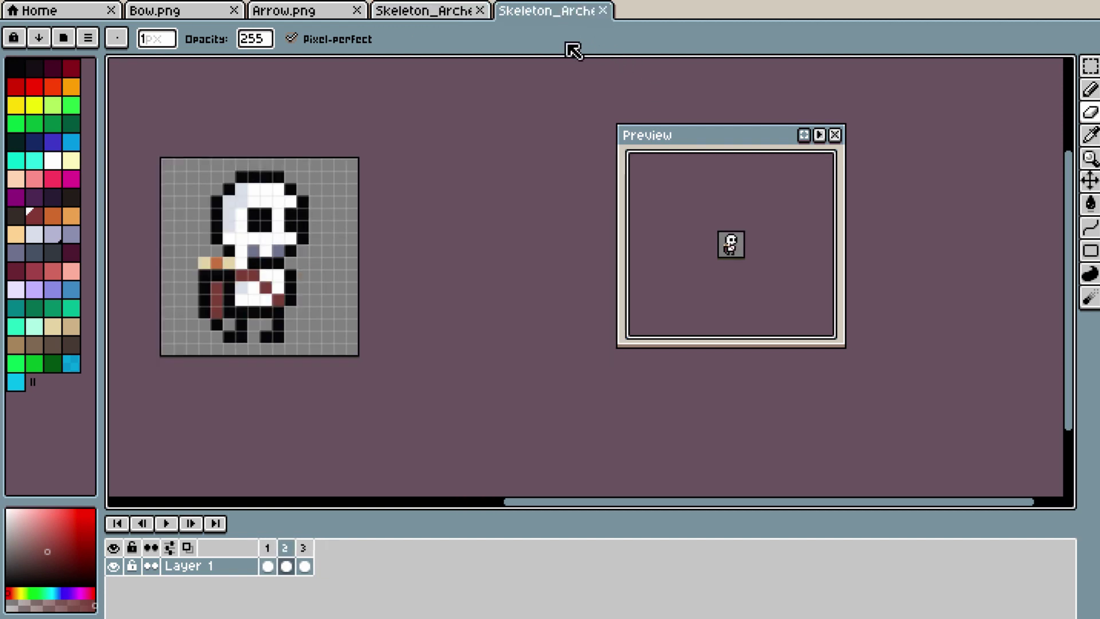
Step: Enlarge the preview of the three-frame skeleton archer sprite and play its animation
{"action": "scroll", "coordinate": [432, 300], "scroll_direction": "left", "scroll_amount": 3}
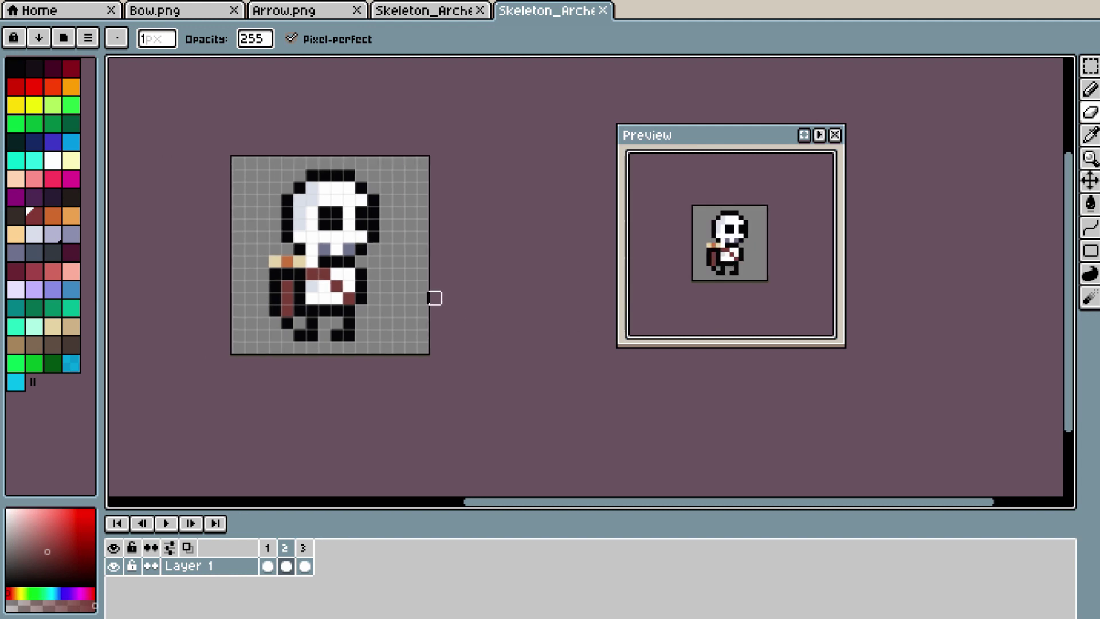
{"action": "scroll", "coordinate": [436, 302], "scroll_direction": "up", "scroll_amount": 1}
{"action": "key", "text": "Return"}
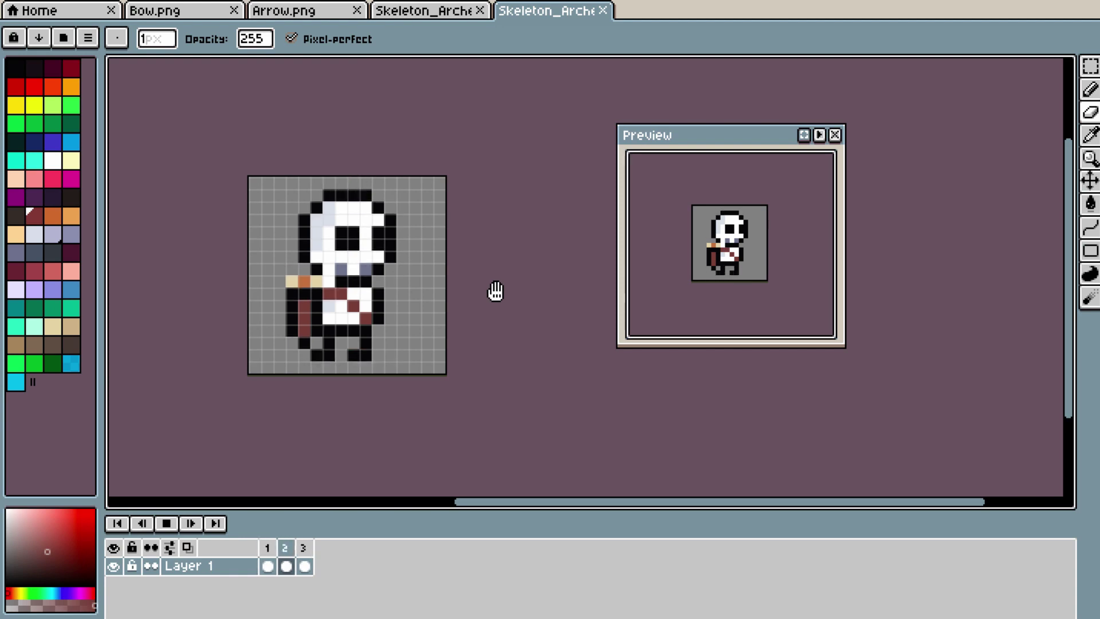
{"action": "key", "text": "Return"}
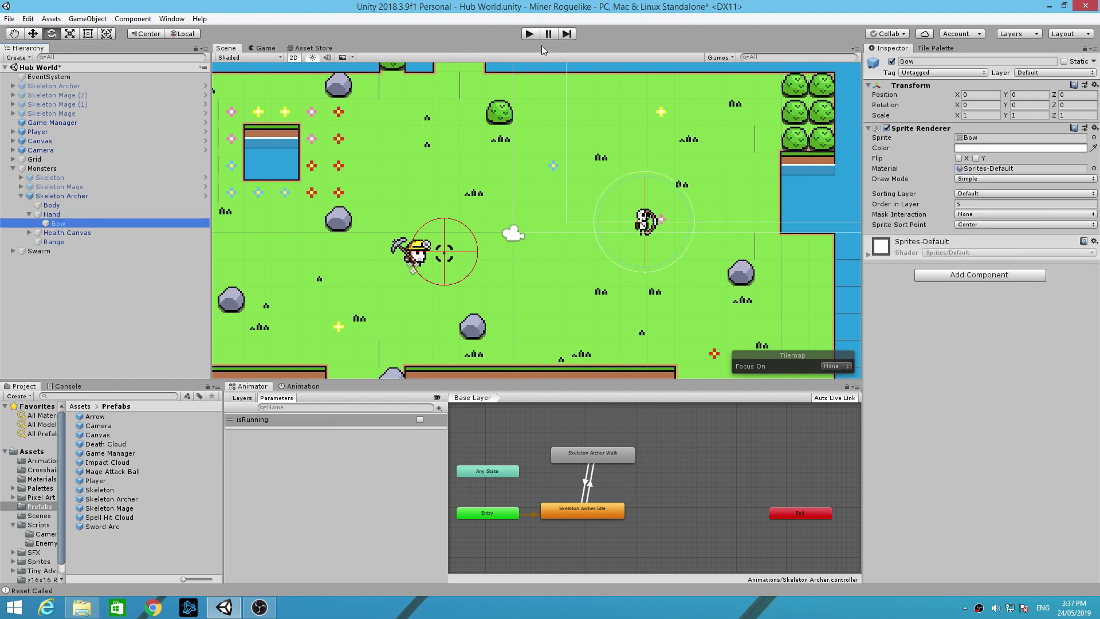
Step: Switch to Unity, start the Hub World playtest and dodge the skeleton archer's arrows around the western meadow
{"action": "left_click", "coordinate": [529, 35]}
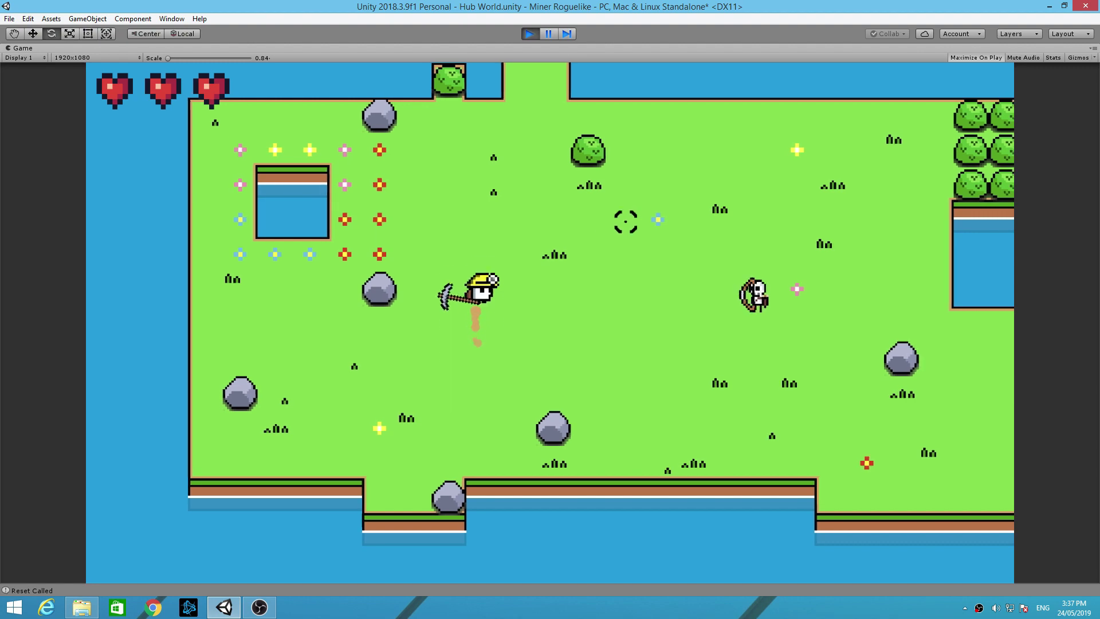
{"action": "key", "text": "w"}
{"action": "key", "text": "s"}
{"action": "key", "text": "a"}
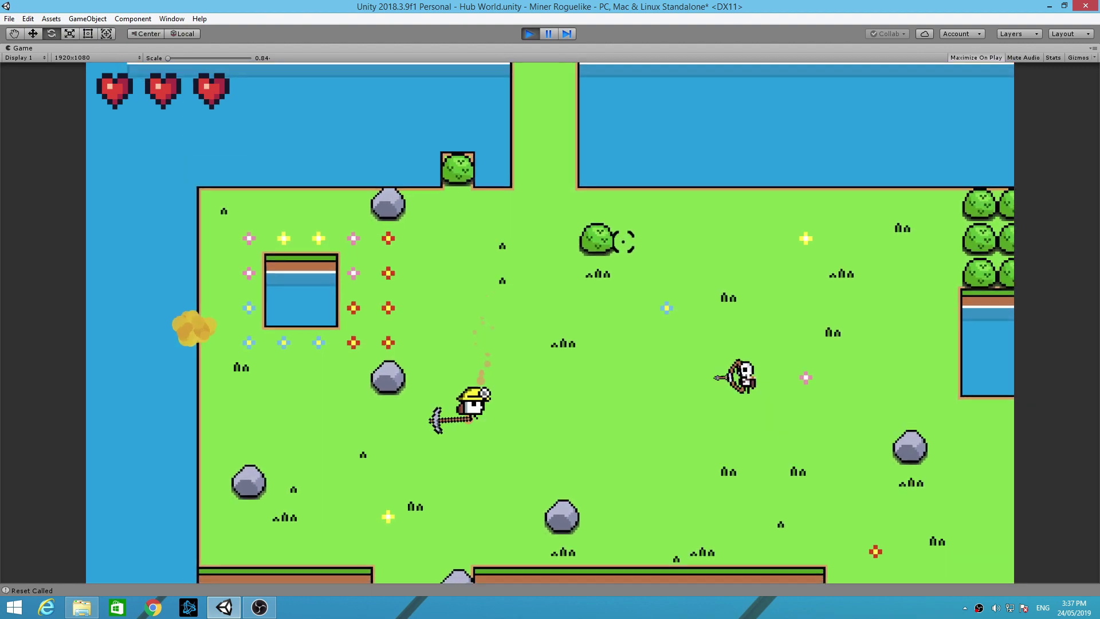
{"action": "key", "text": "a"}
{"action": "key", "text": "s"}
{"action": "key", "text": "d"}
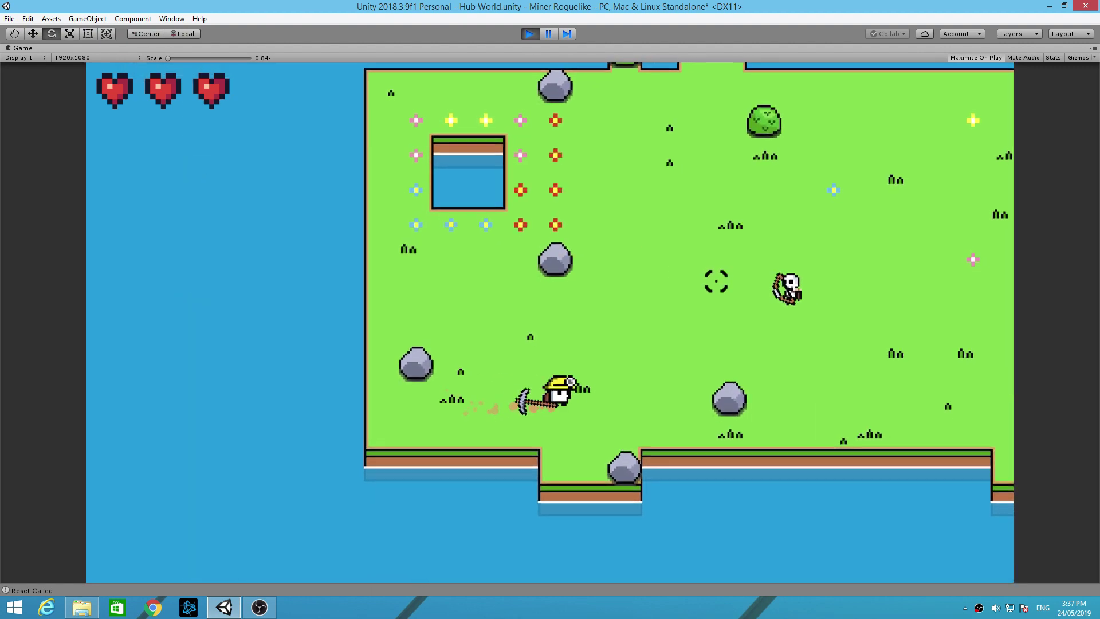
{"action": "key", "text": "w"}
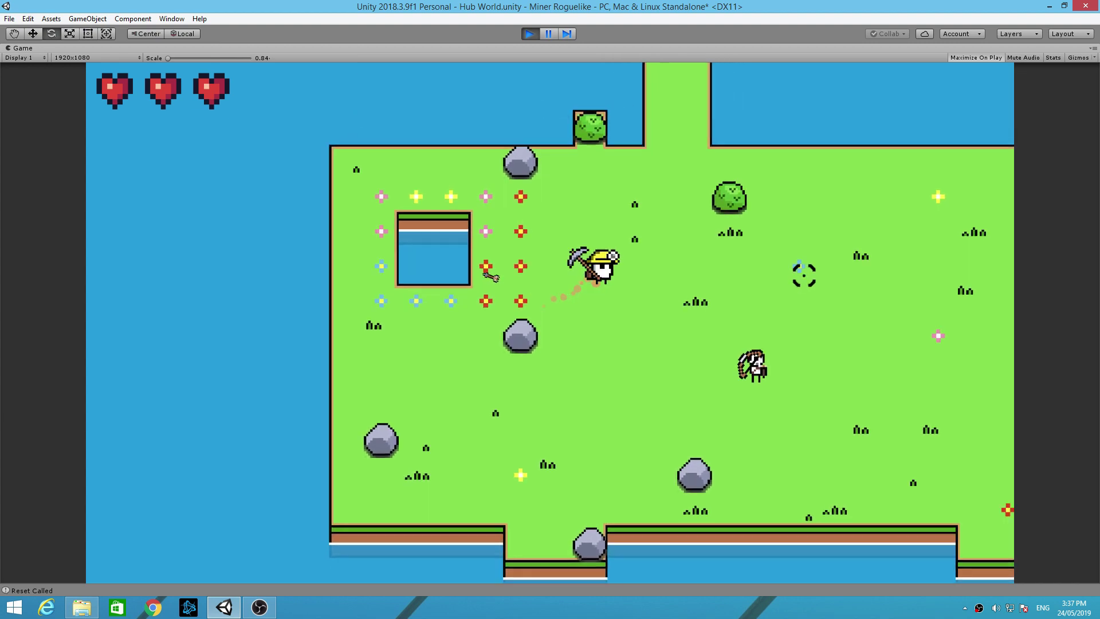
{"action": "key", "text": "s"}
{"action": "key", "text": "a"}
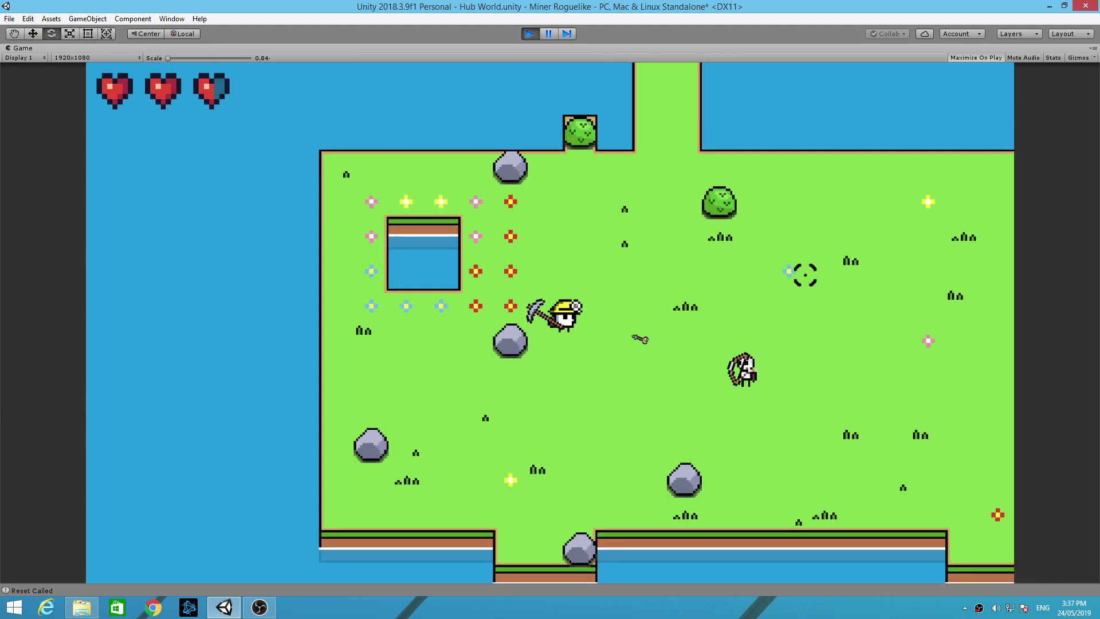
Step: Move back and forth beside the rock near the small pond to test the archer's aim
{"action": "key", "text": "a"}
{"action": "key", "text": "w"}
{"action": "key", "text": "d"}
{"action": "key", "text": "s"}
{"action": "key", "text": "a"}
{"action": "key", "text": "d"}
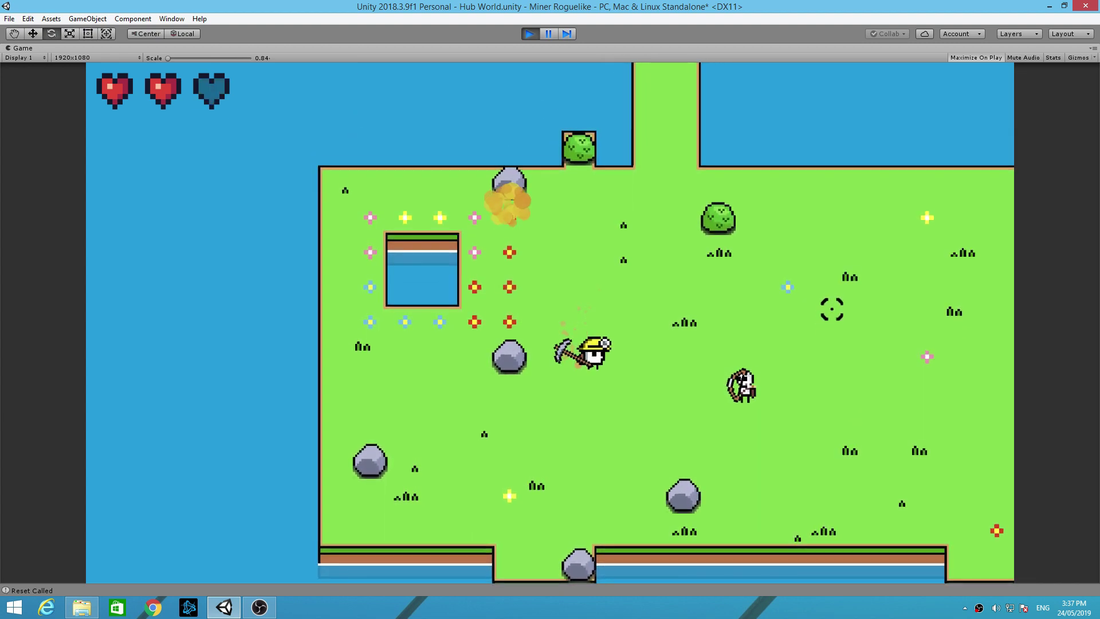
Step: Run past the skeleton archer, circle around it and attack it at close range with the pickaxe
{"action": "key", "text": "w"}
{"action": "key", "text": "d"}
{"action": "key", "text": "s"}
{"action": "key", "text": "w"}
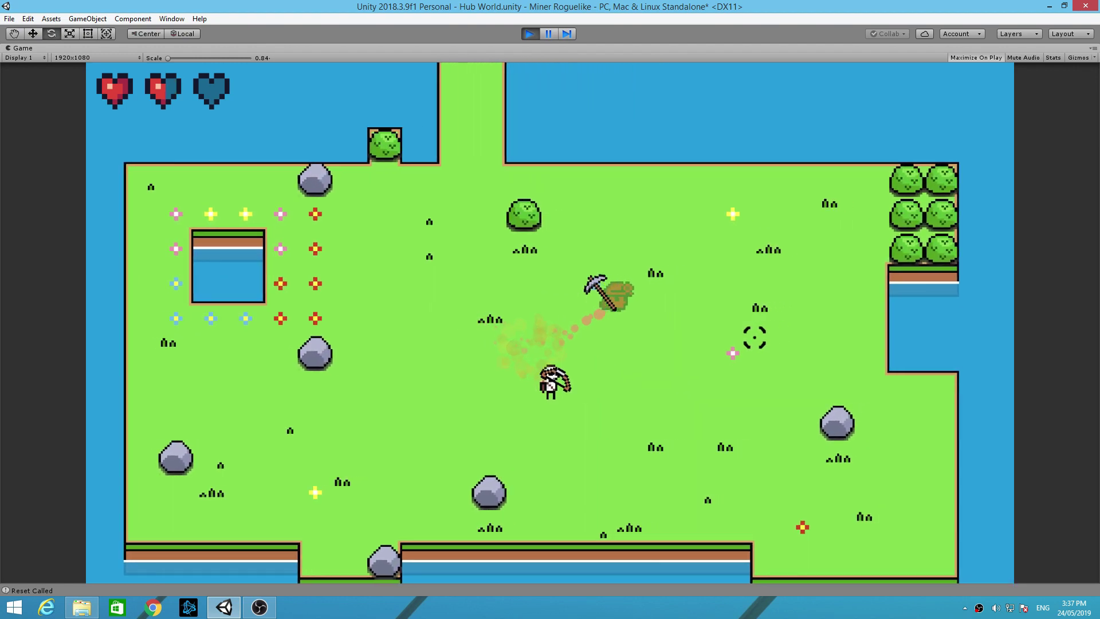
{"action": "key", "text": "a"}
{"action": "key", "text": "s"}
{"action": "left_click", "coordinate": [470, 354]}
{"action": "key", "text": "d"}
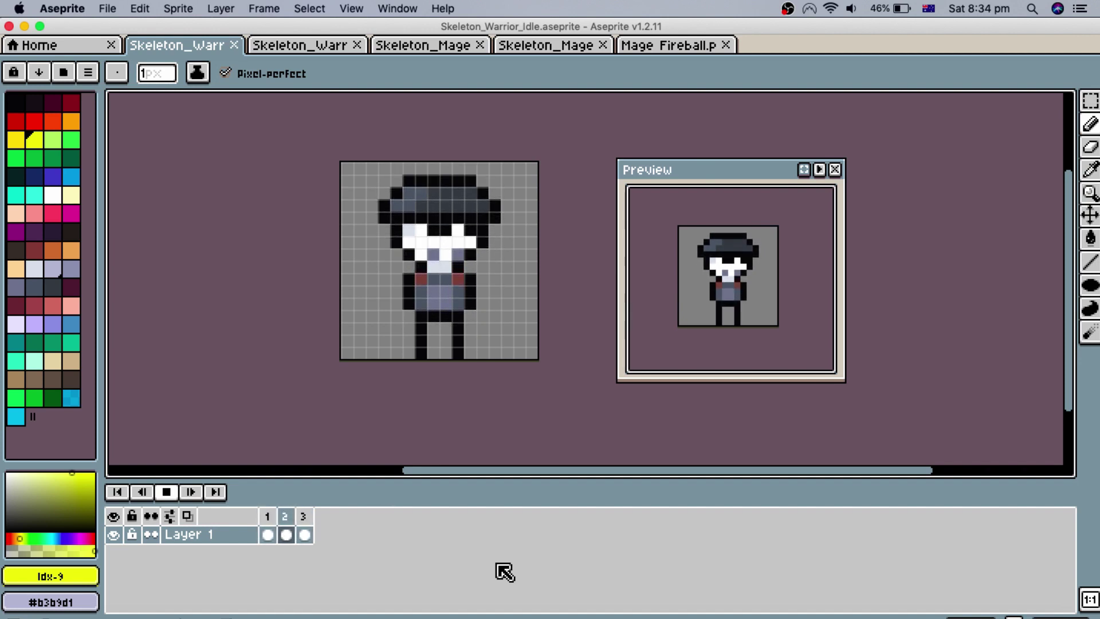
Step: Switch to Aseprite and view the skeleton mage idle, skeleton mage walk and mage fireball sprites
{"action": "left_click", "coordinate": [385, 47]}
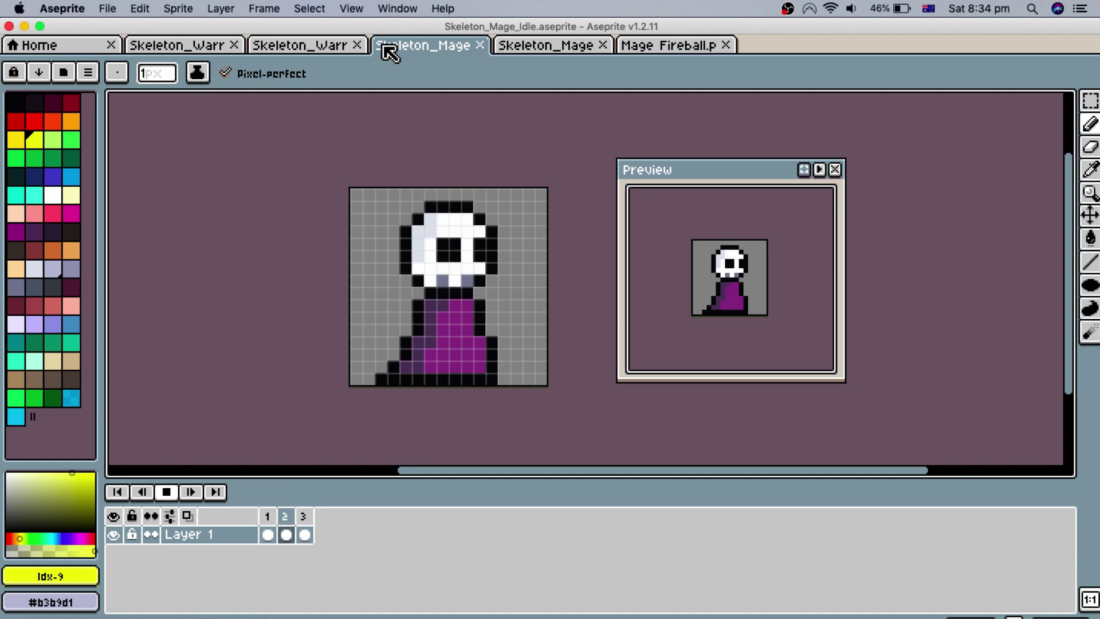
{"action": "left_click", "coordinate": [528, 47]}
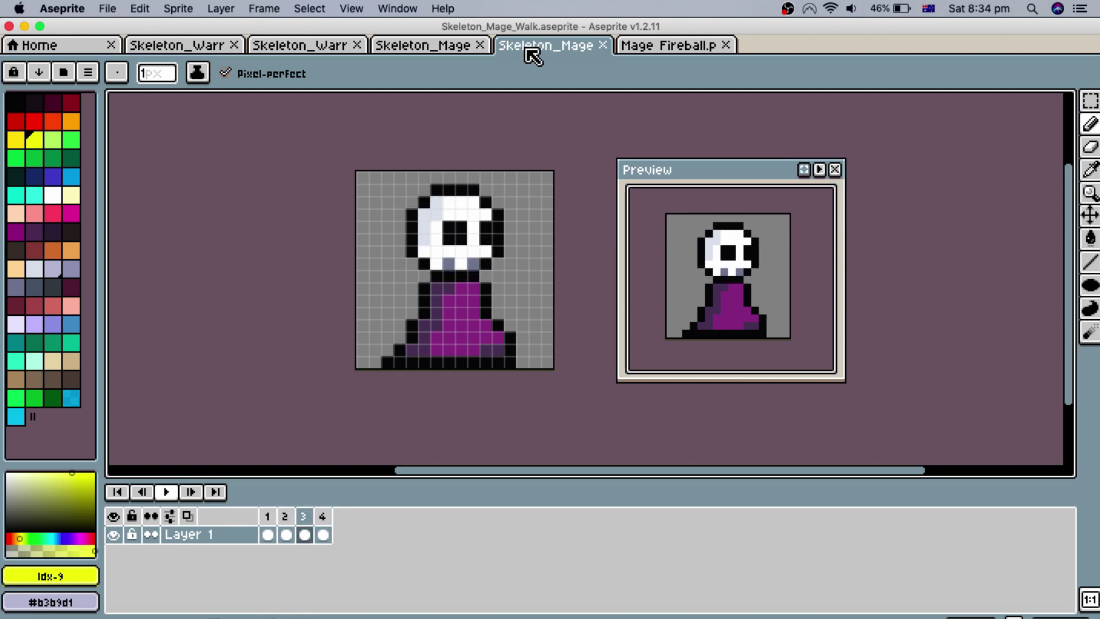
{"action": "left_click", "coordinate": [666, 55]}
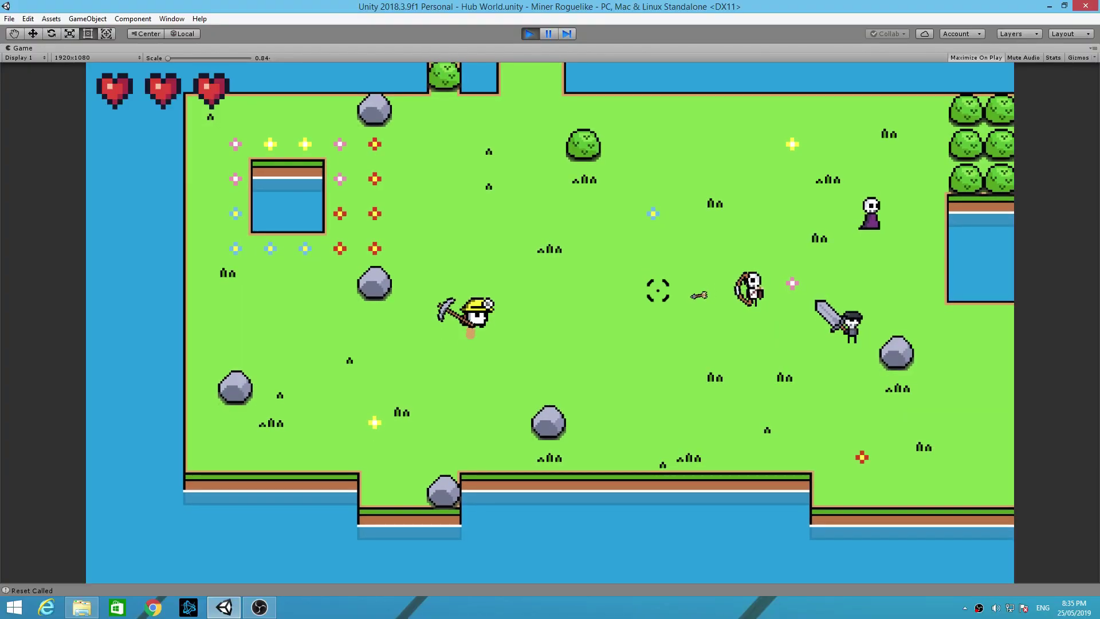
Step: In the Unity playtest with all three enemy types, dodge the arrows and strike down the skeleton archer
{"action": "key", "text": "s"}
{"action": "key", "text": "d"}
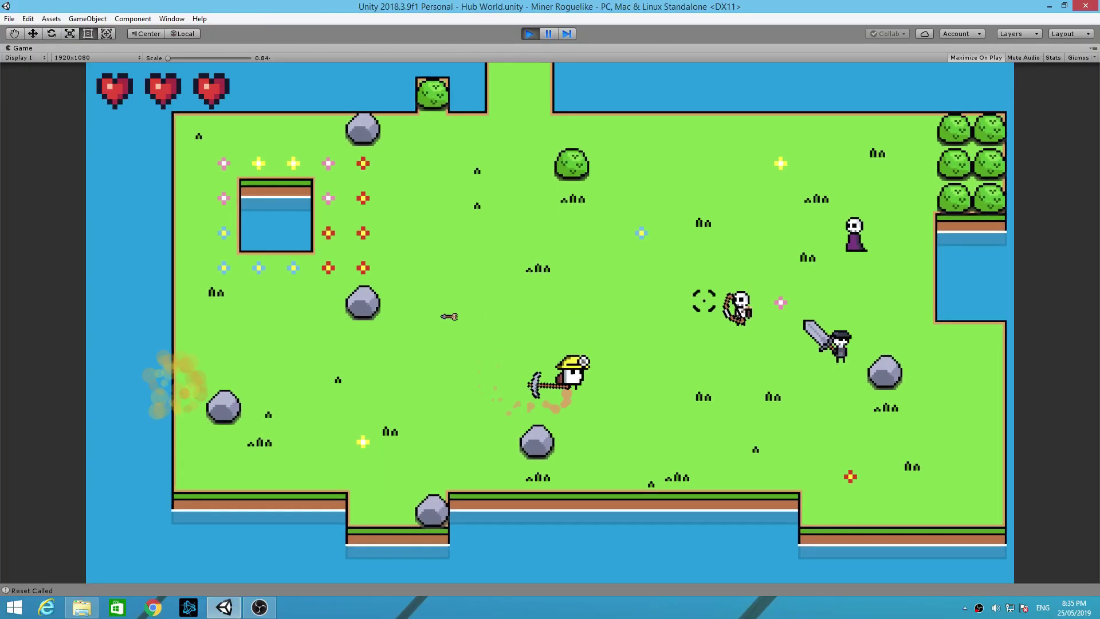
{"action": "key", "text": "w"}
{"action": "key", "text": "d"}
{"action": "left_click", "coordinate": [723, 321]}
{"action": "key", "text": "s"}
{"action": "key", "text": "a"}
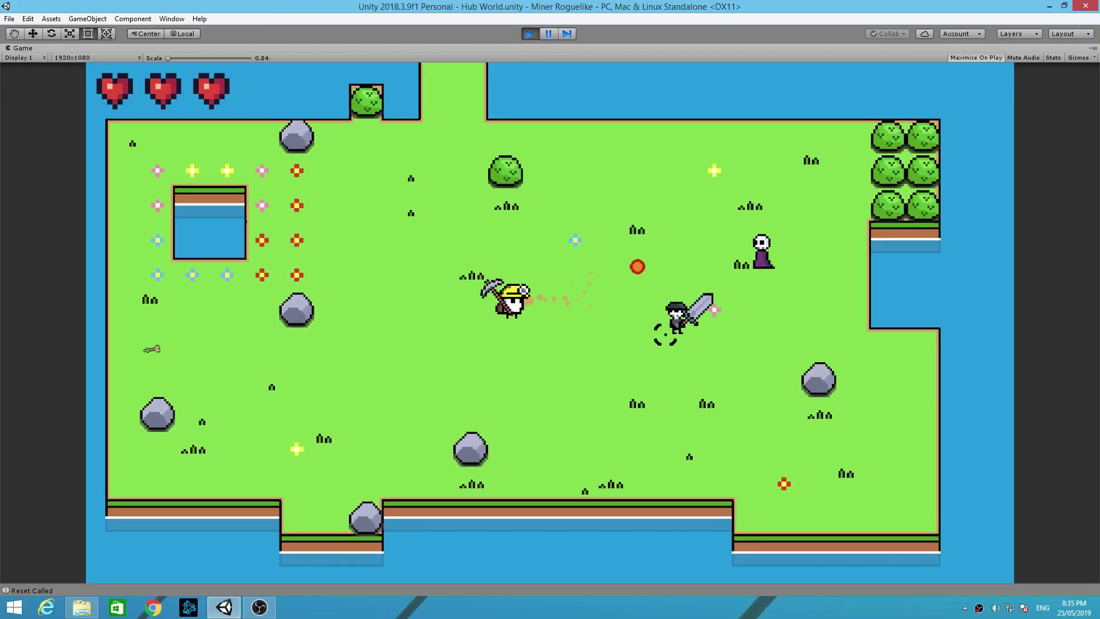
Step: Retreat west toward the pond while dodging the mage's fireballs and the pursuing swordsman
{"action": "key", "text": "s"}
{"action": "key", "text": "a"}
{"action": "key", "text": "w"}
{"action": "key", "text": "a"}
{"action": "key", "text": "d"}
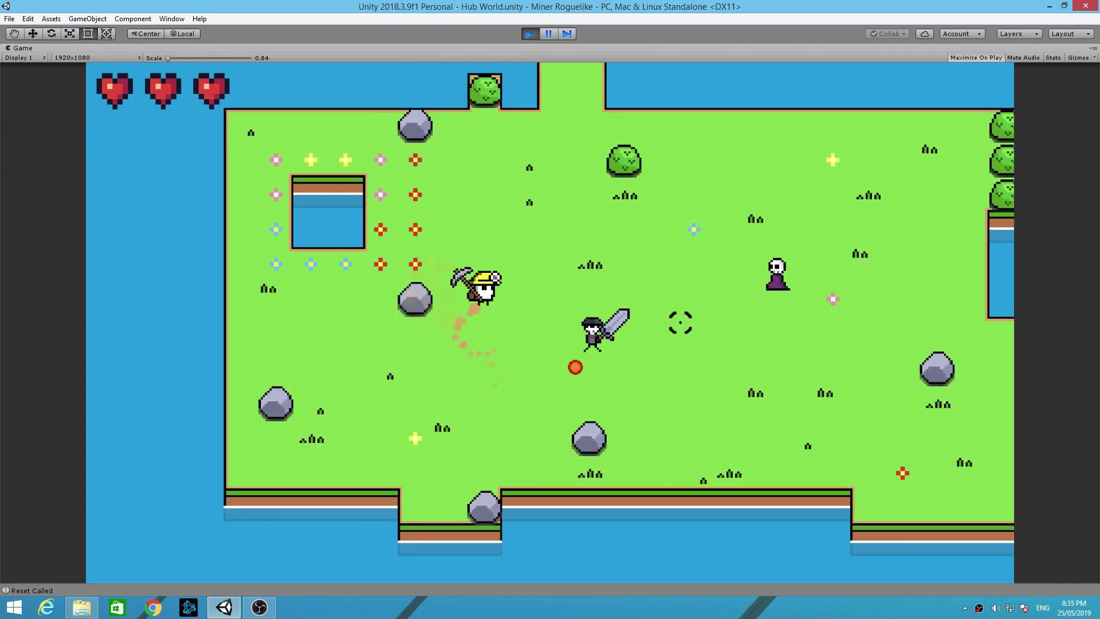
Step: Charge past the swordsman and defeat the purple-robed skeleton mage with the pickaxe
{"action": "key", "text": "w"}
{"action": "left_click", "coordinate": [638, 304]}
{"action": "left_click", "coordinate": [601, 330]}
{"action": "key", "text": "s"}
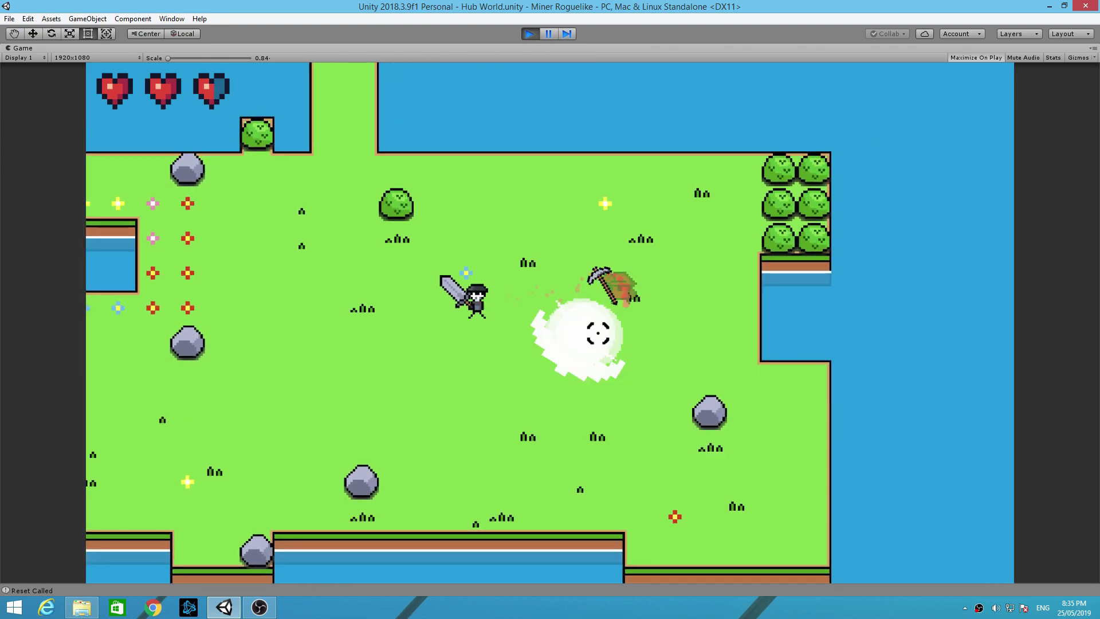
Step: Maneuver around the sword-wielding skeleton in the central meadow to test its melee attacks
{"action": "key", "text": "a+s"}
{"action": "key", "text": "a"}
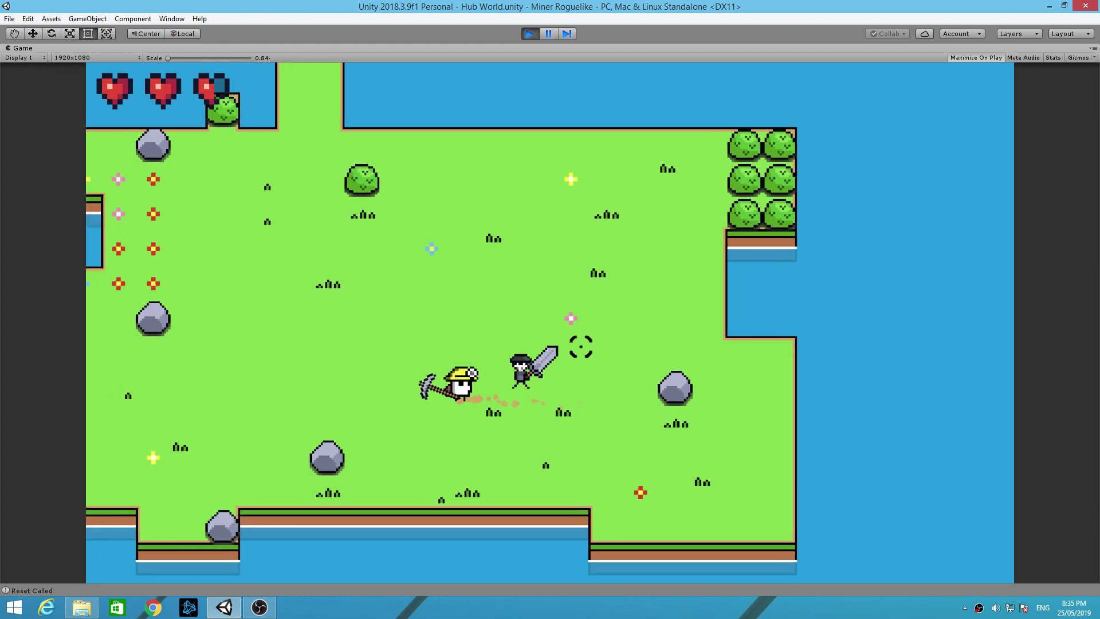
{"action": "key", "text": "a"}
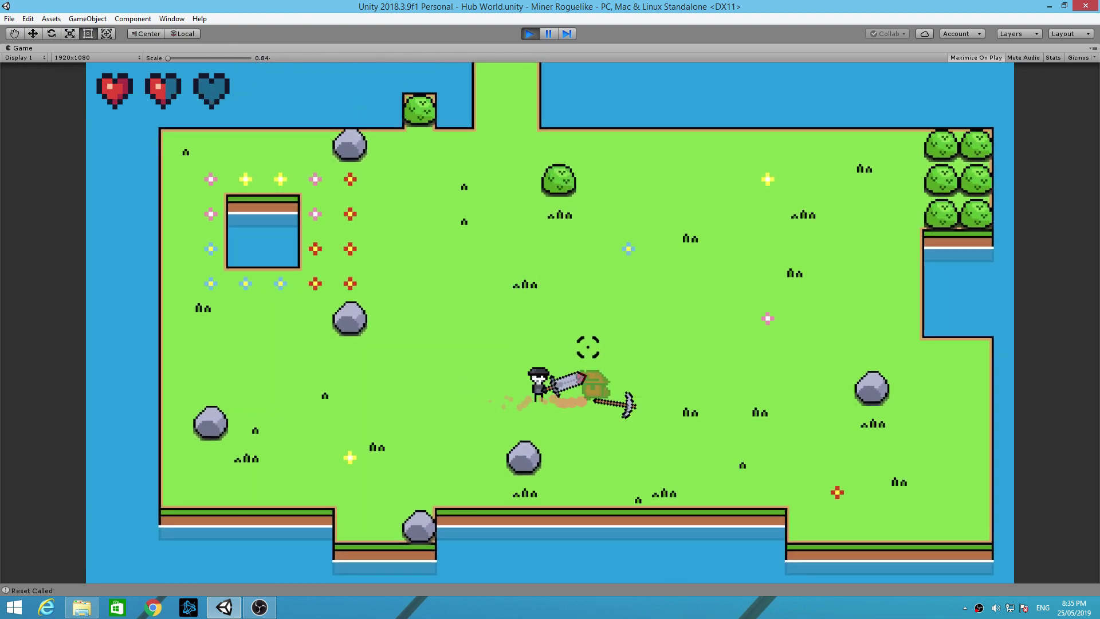
{"action": "key", "text": "d"}
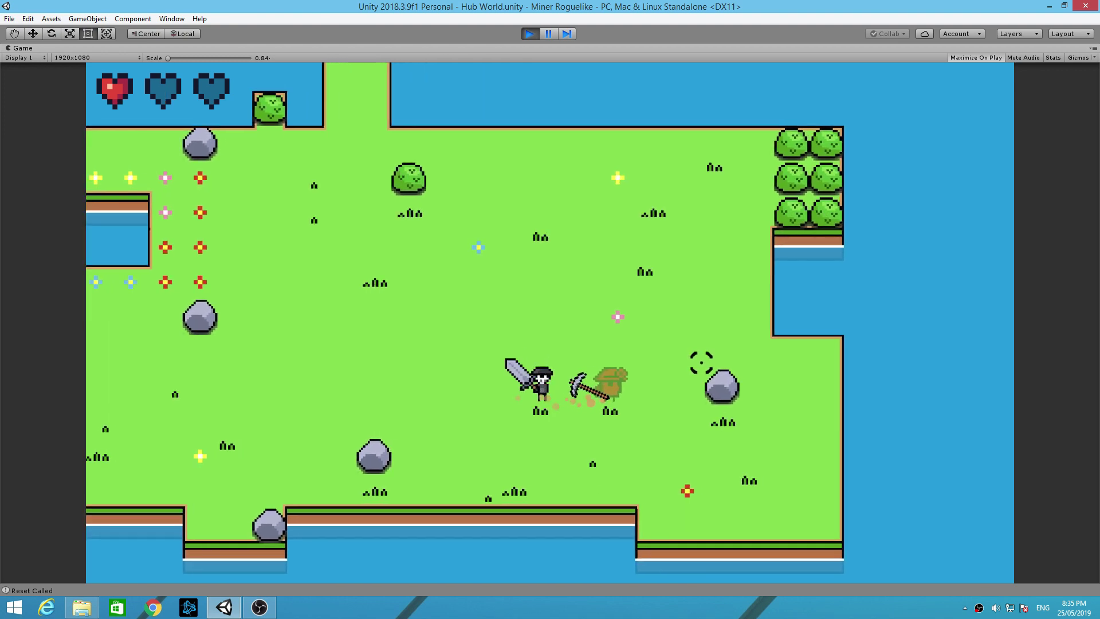
{"action": "key", "text": "w"}
{"action": "key", "text": "a"}
{"action": "key", "text": "s"}
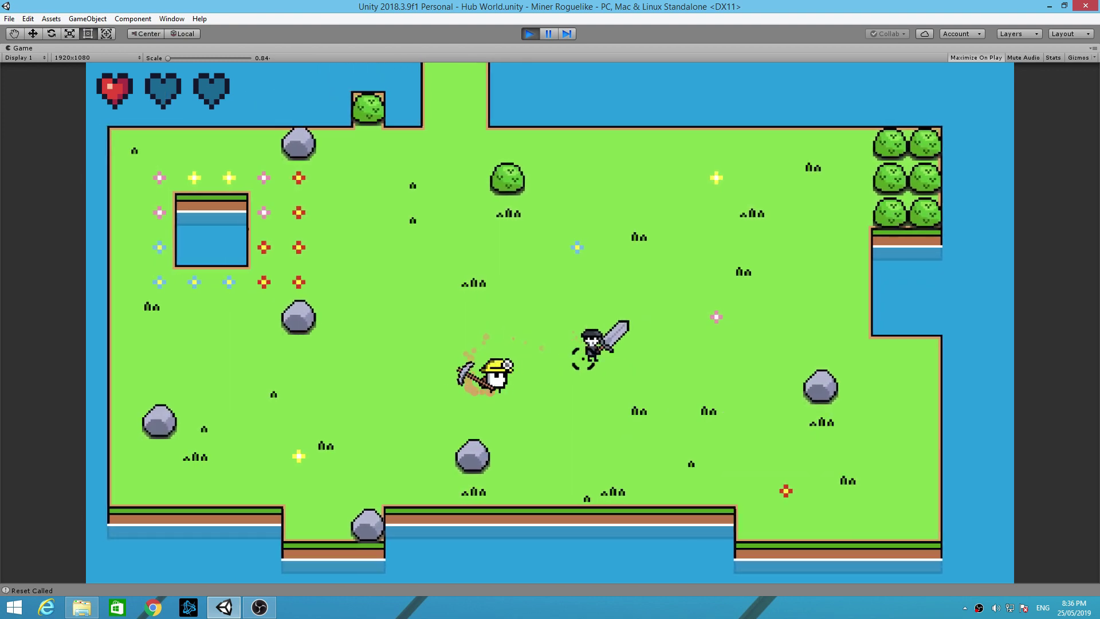
Step: Attack the sword-wielding skeleton in the central meadow until it is defeated
{"action": "key", "text": "d"}
{"action": "left_click", "coordinate": [616, 361]}
{"action": "key", "text": "d"}
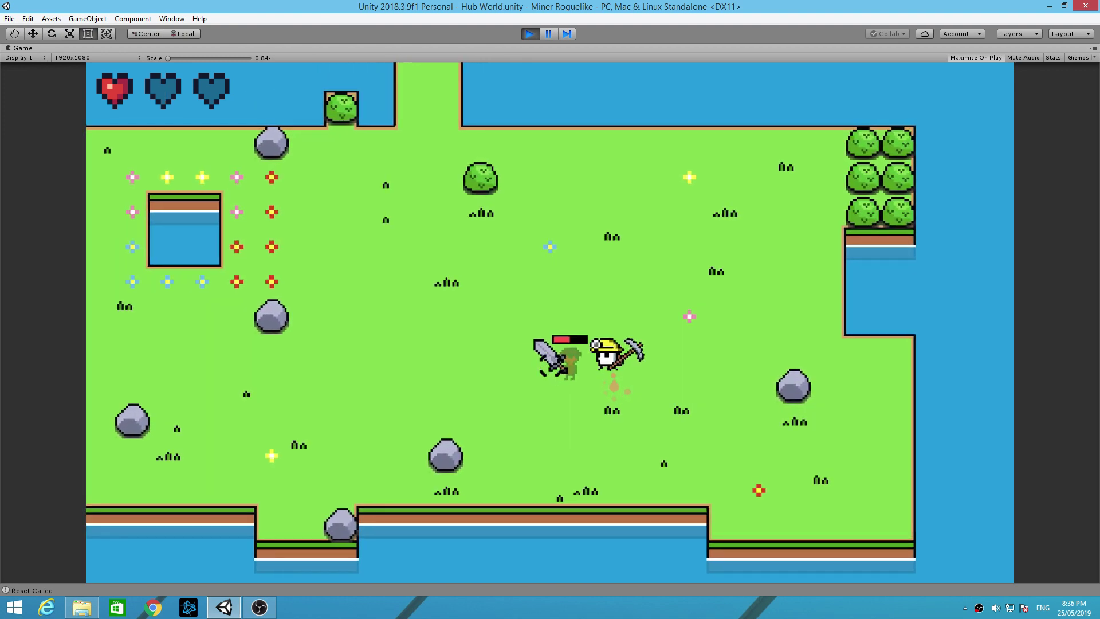
{"action": "key", "text": "a"}
Step: Cross the land bridge to the northern field and approach the four sword-wielding skeletons
{"action": "key", "text": "w"}
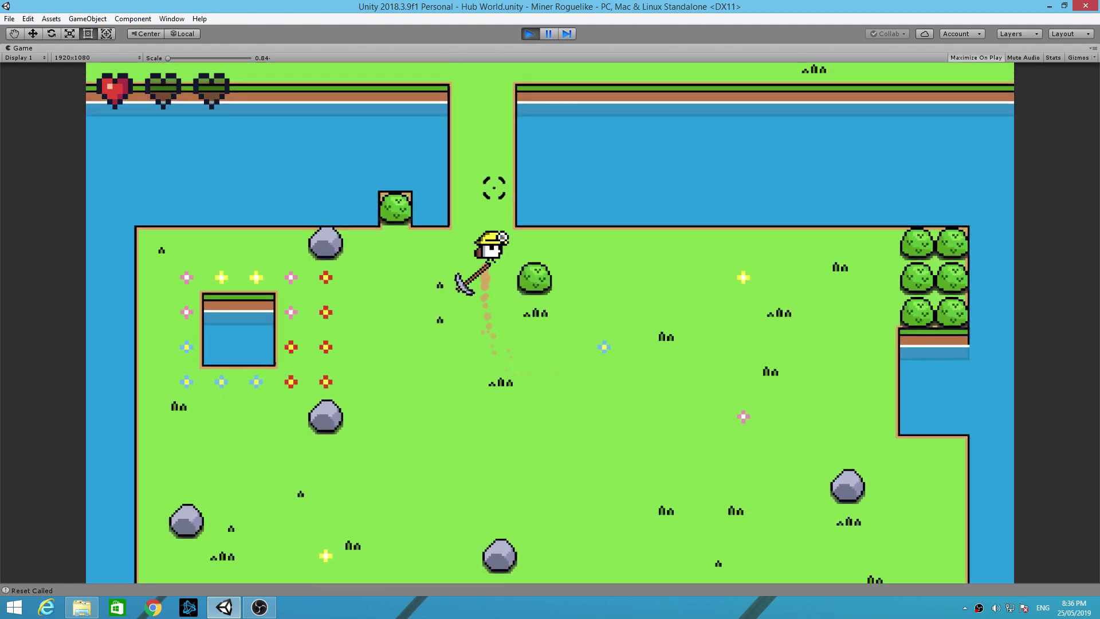
{"action": "key", "text": "w"}
{"action": "left_click", "coordinate": [504, 205]}
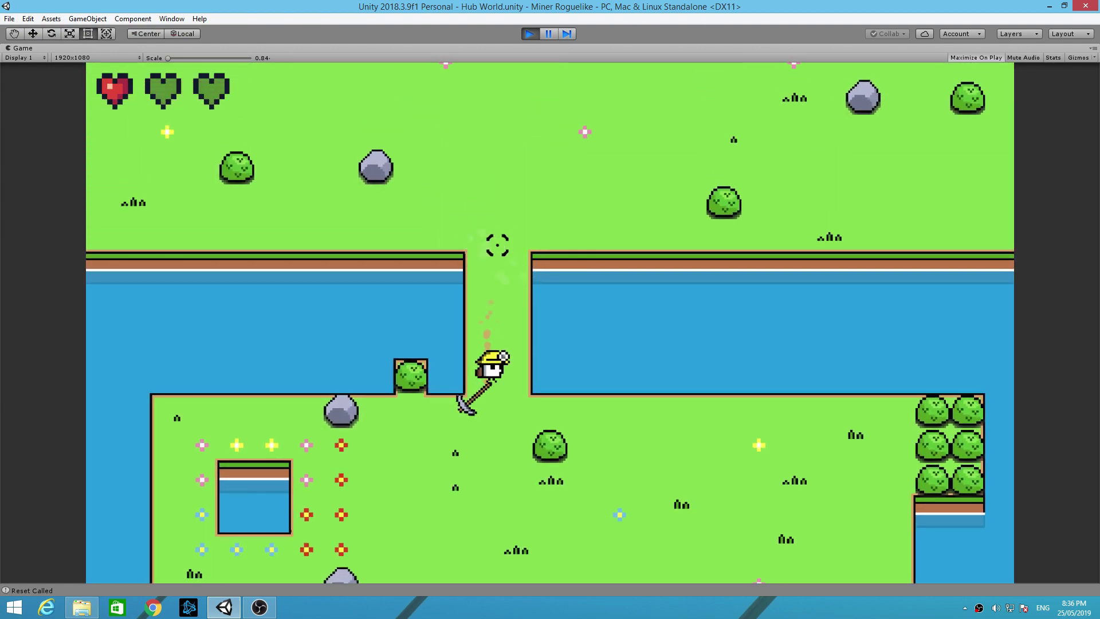
{"action": "key", "text": "w"}
{"action": "key", "text": "d"}
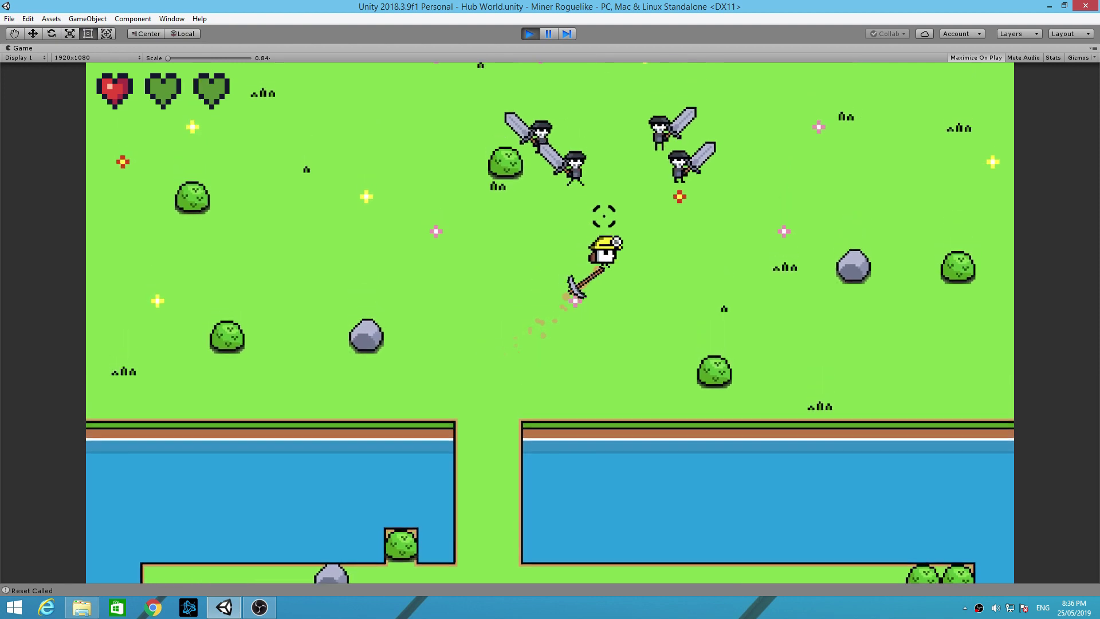
Step: Lure the four sword-wielding skeletons east across the northern field and defeat them together with pickaxe swings
{"action": "key", "text": "a"}
{"action": "key", "text": "d"}
{"action": "key", "text": "w"}
{"action": "key", "text": "d"}
{"action": "left_click", "coordinate": [537, 262]}
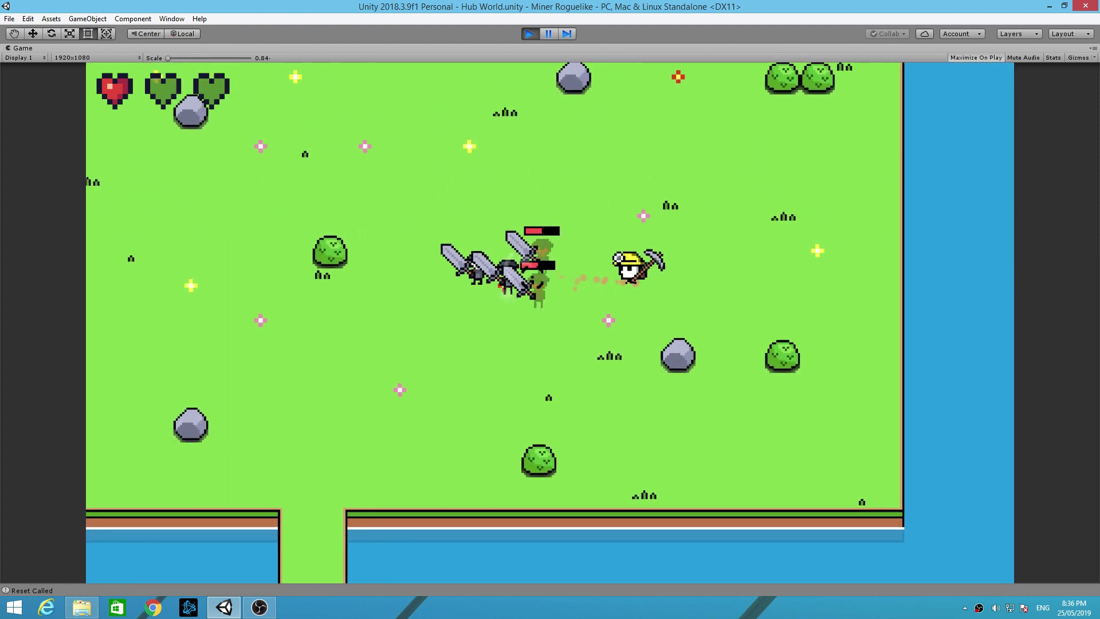
{"action": "left_click", "coordinate": [534, 275]}
{"action": "key", "text": "s"}
{"action": "key", "text": "a"}
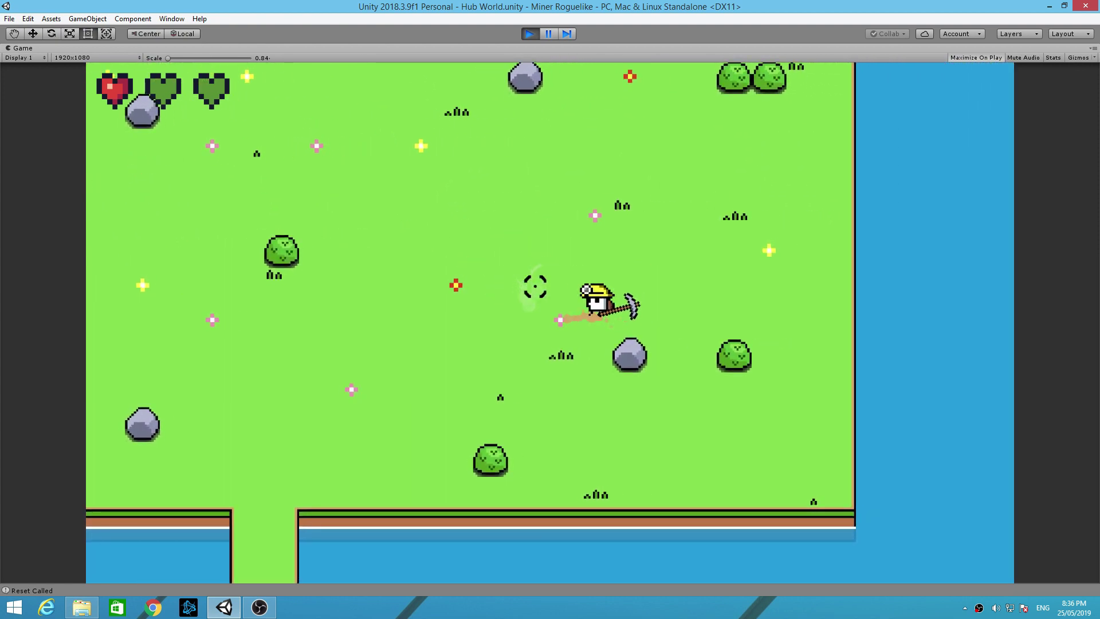
Step: Return to the northern end of the land bridge and stop the playtest
{"action": "key", "text": "s"}
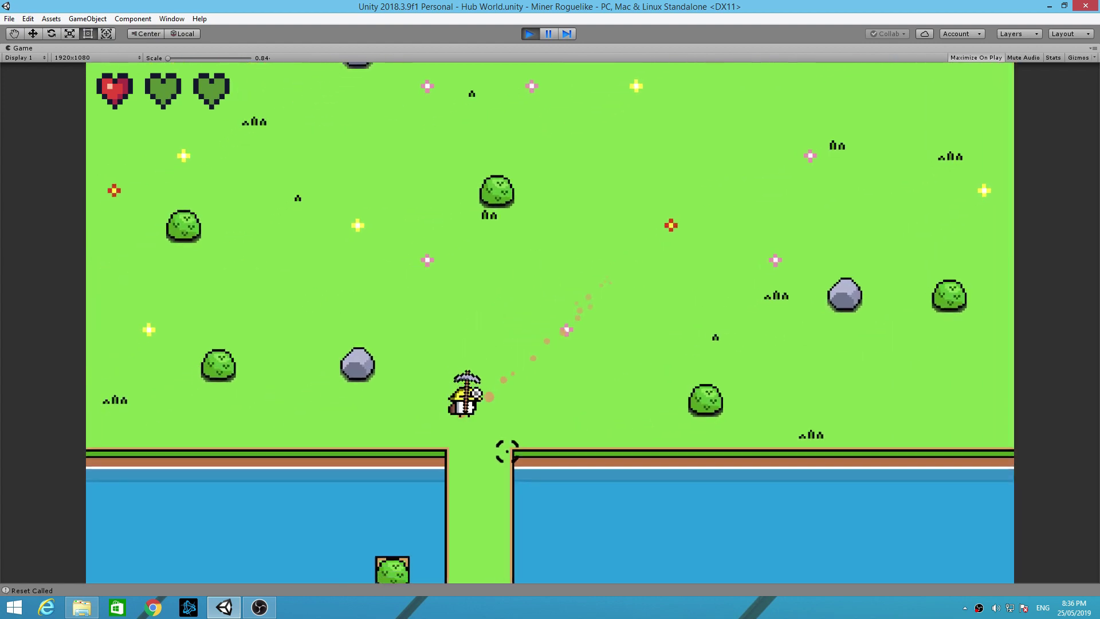
{"action": "key", "text": "d"}
{"action": "left_click", "coordinate": [535, 31]}
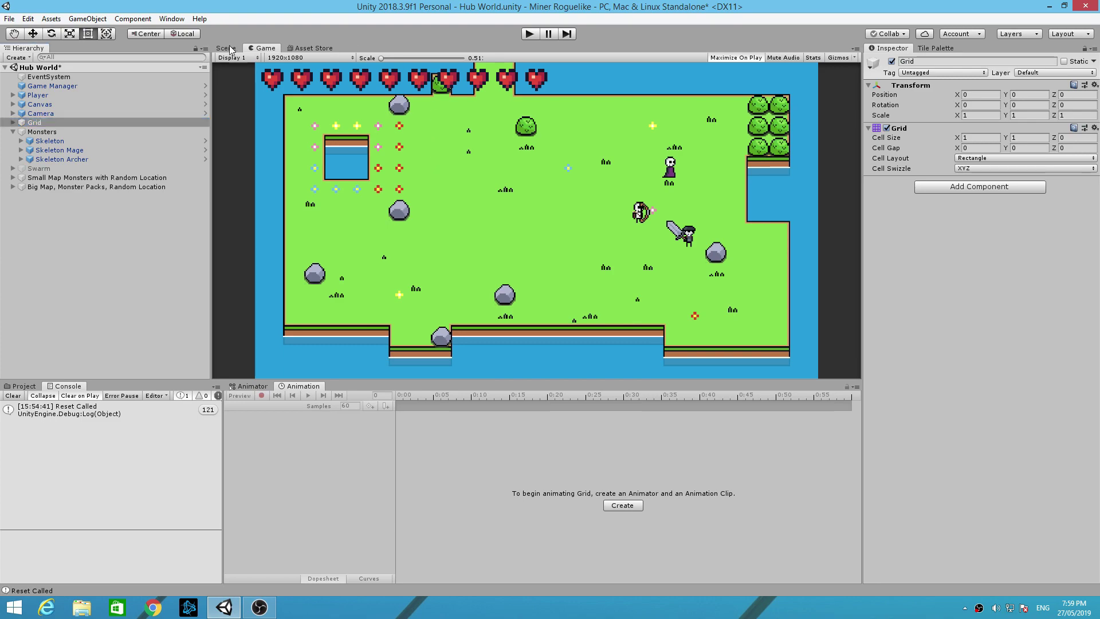
Step: Open the Scene view and examine the monster placement on the eastern island and the large western island
{"action": "left_click", "coordinate": [225, 49]}
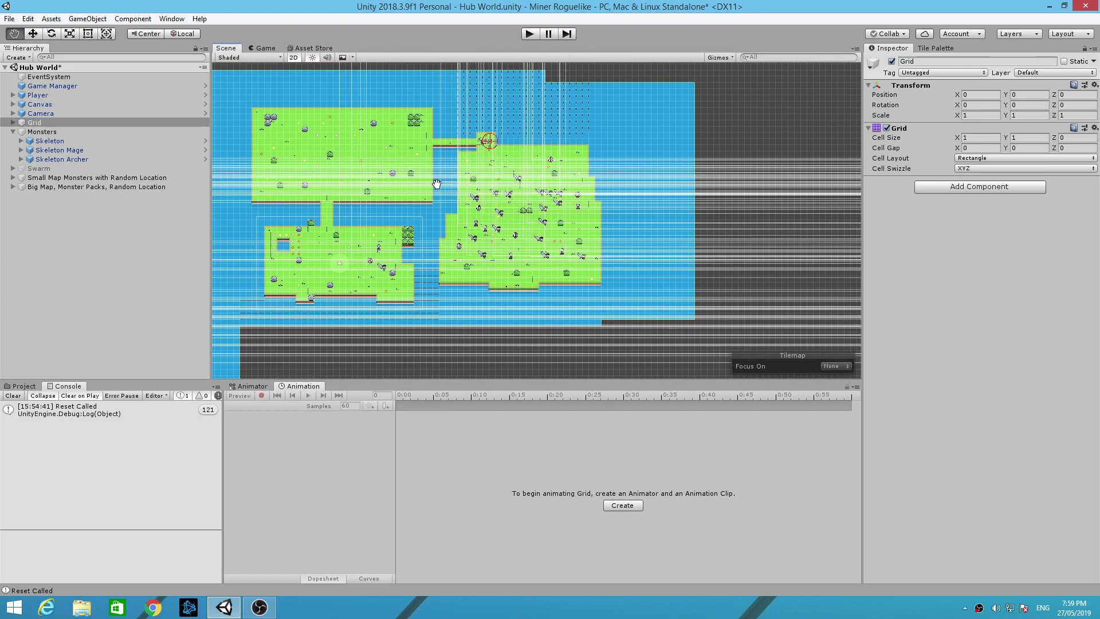
{"action": "scroll", "coordinate": [545, 213], "scroll_direction": "up", "scroll_amount": 5}
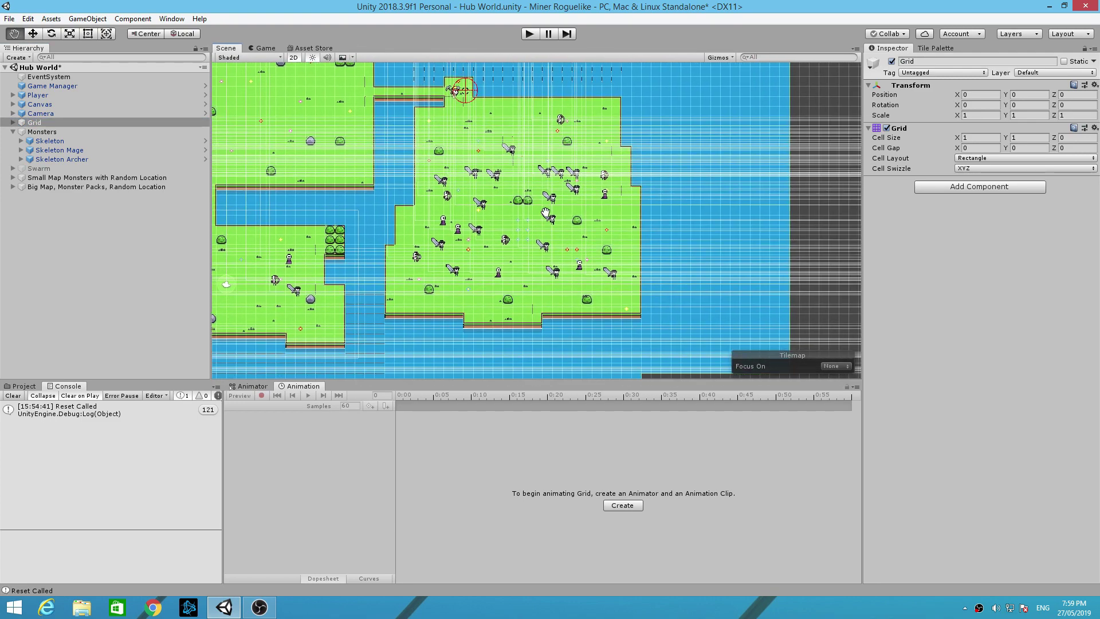
{"action": "middle_click_drag", "start_coordinate": [545, 214], "coordinate": [520, 204]}
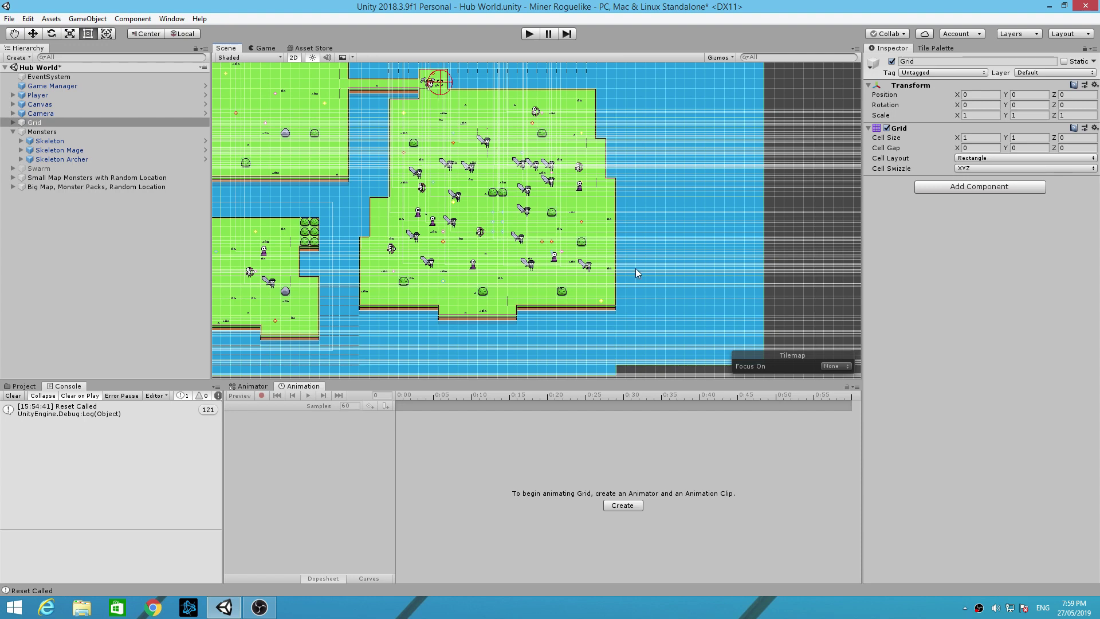
{"action": "scroll", "coordinate": [635, 269], "scroll_direction": "down", "scroll_amount": 5}
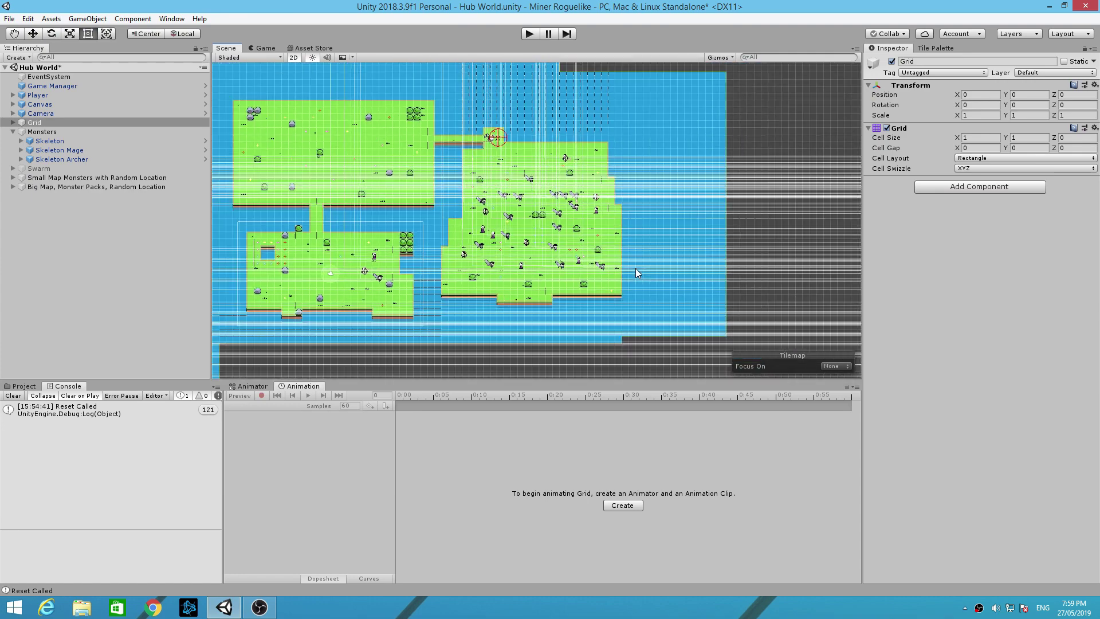
{"action": "scroll", "coordinate": [696, 229], "scroll_direction": "up", "scroll_amount": 3}
{"action": "scroll", "coordinate": [562, 237], "scroll_direction": "up", "scroll_amount": 8}
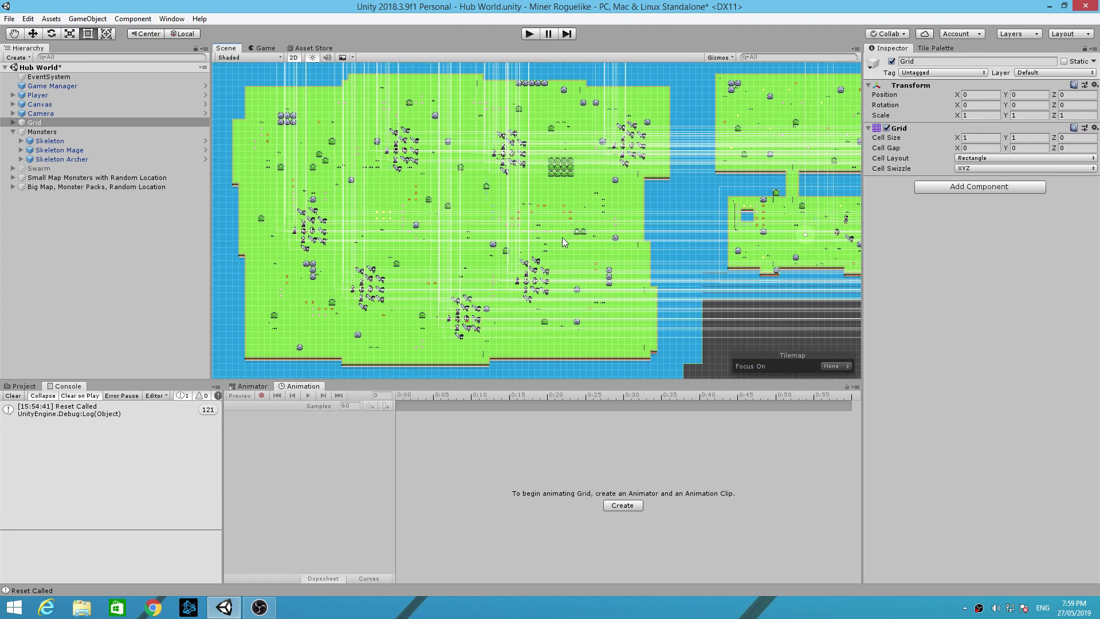
Step: Survey the monster packs across the large western island, then examine the skeletons on the eastern island up close in the Scene view
{"action": "middle_click_drag", "start_coordinate": [564, 236], "coordinate": [624, 243]}
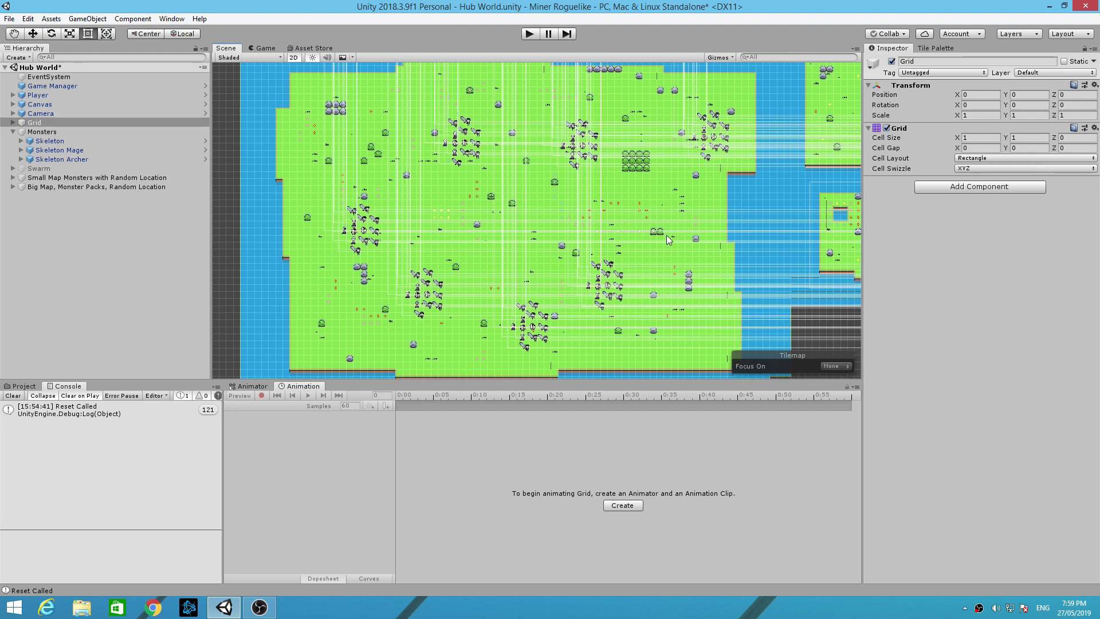
{"action": "scroll", "coordinate": [667, 239], "scroll_direction": "down", "scroll_amount": 5}
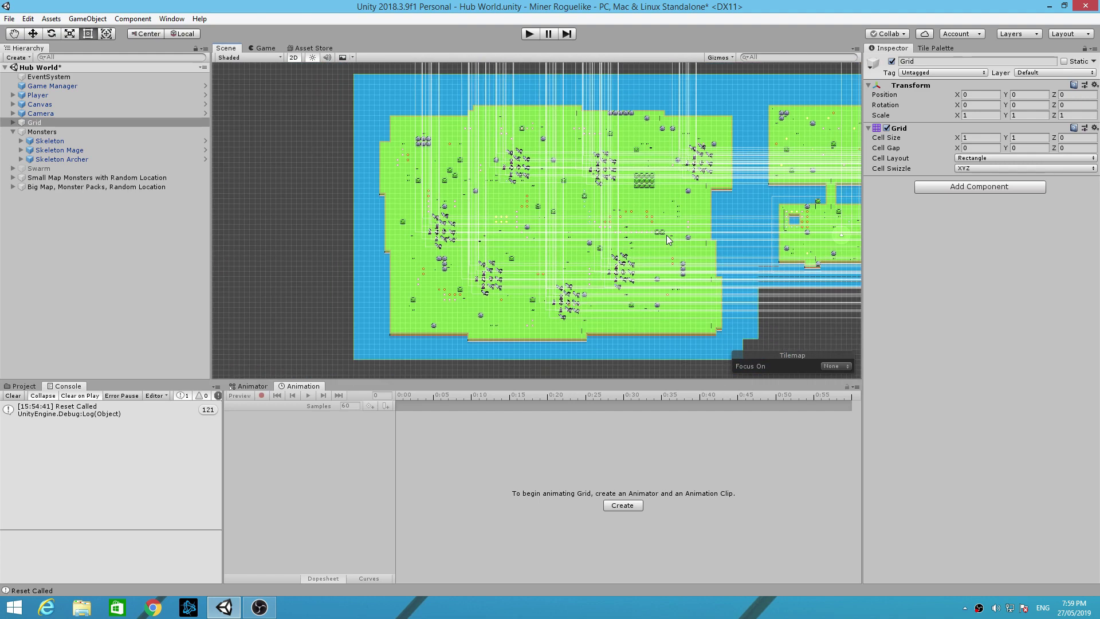
{"action": "middle_click_drag", "start_coordinate": [666, 234], "coordinate": [542, 229]}
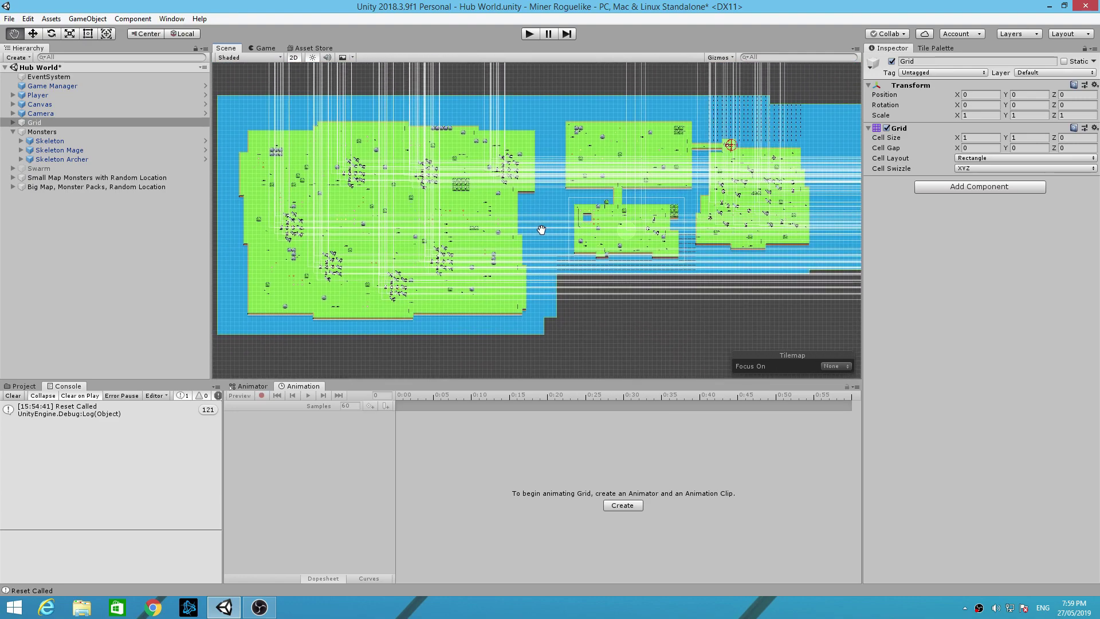
{"action": "middle_click_drag", "start_coordinate": [655, 214], "coordinate": [447, 223]}
{"action": "scroll", "coordinate": [458, 222], "scroll_direction": "up", "scroll_amount": 15}
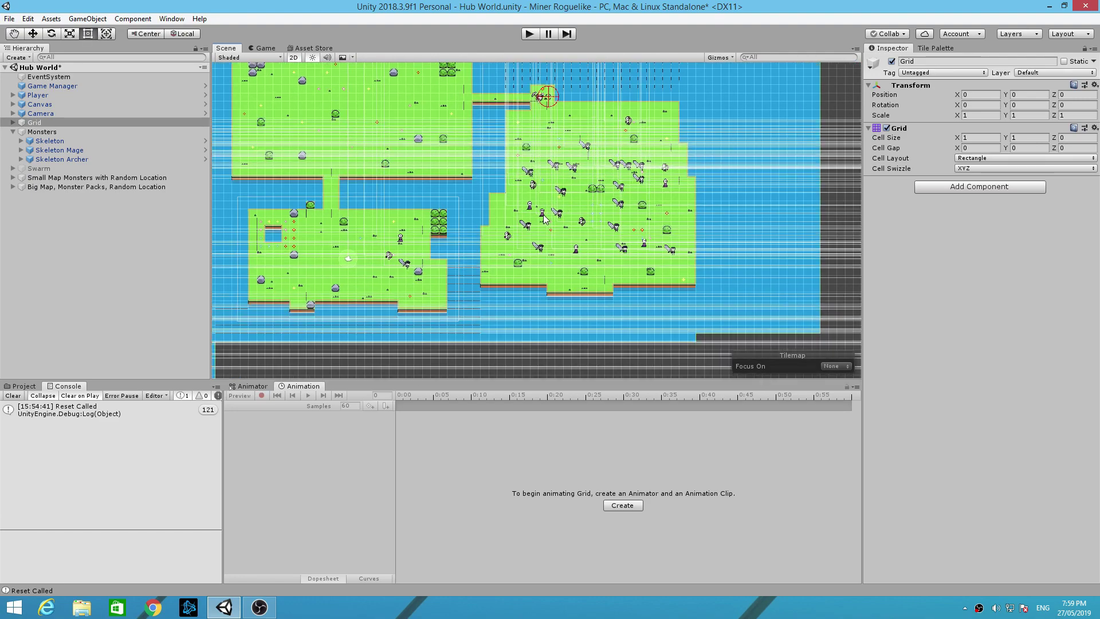
{"action": "middle_click_drag", "start_coordinate": [579, 220], "coordinate": [515, 223]}
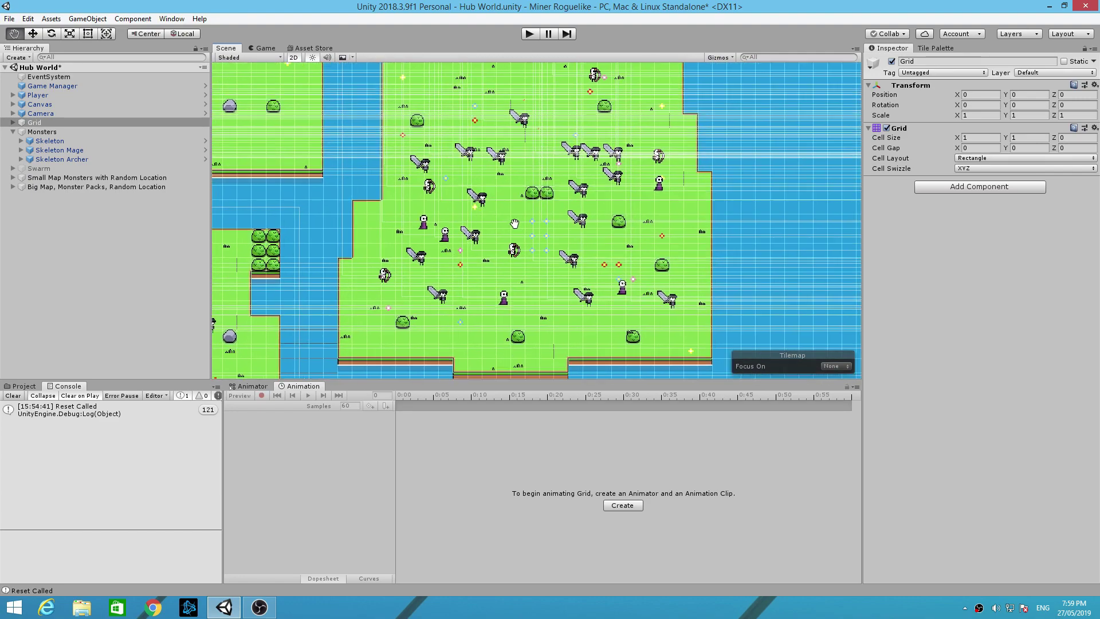
Step: Start a new playtest in the maximized Game view
{"action": "left_click", "coordinate": [264, 48]}
{"action": "left_click", "coordinate": [529, 34]}
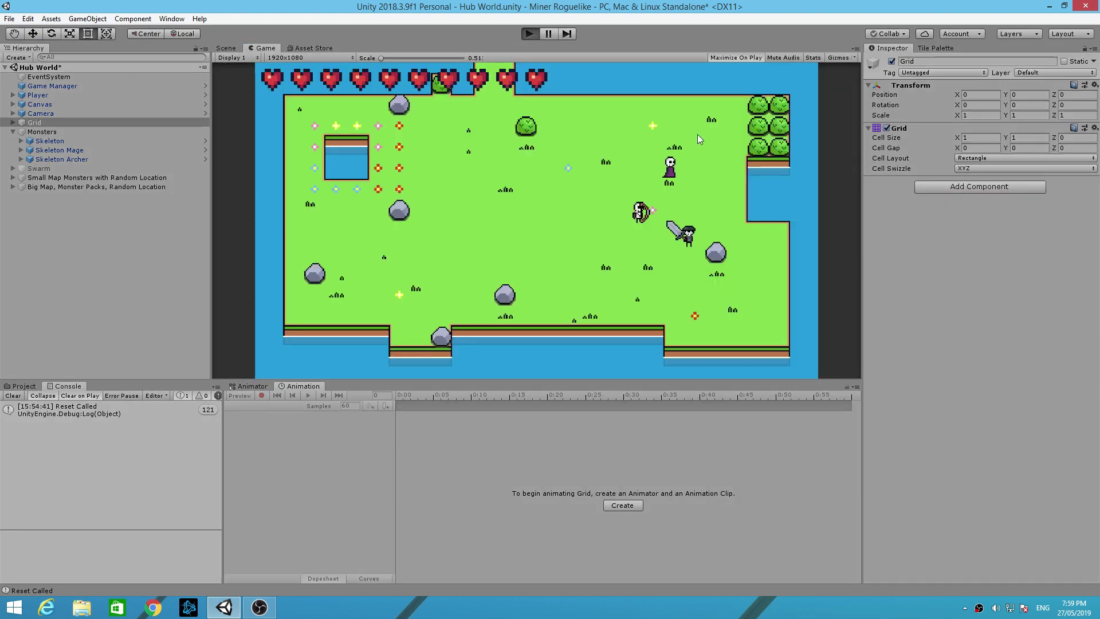
{"action": "key", "text": "shift+space"}
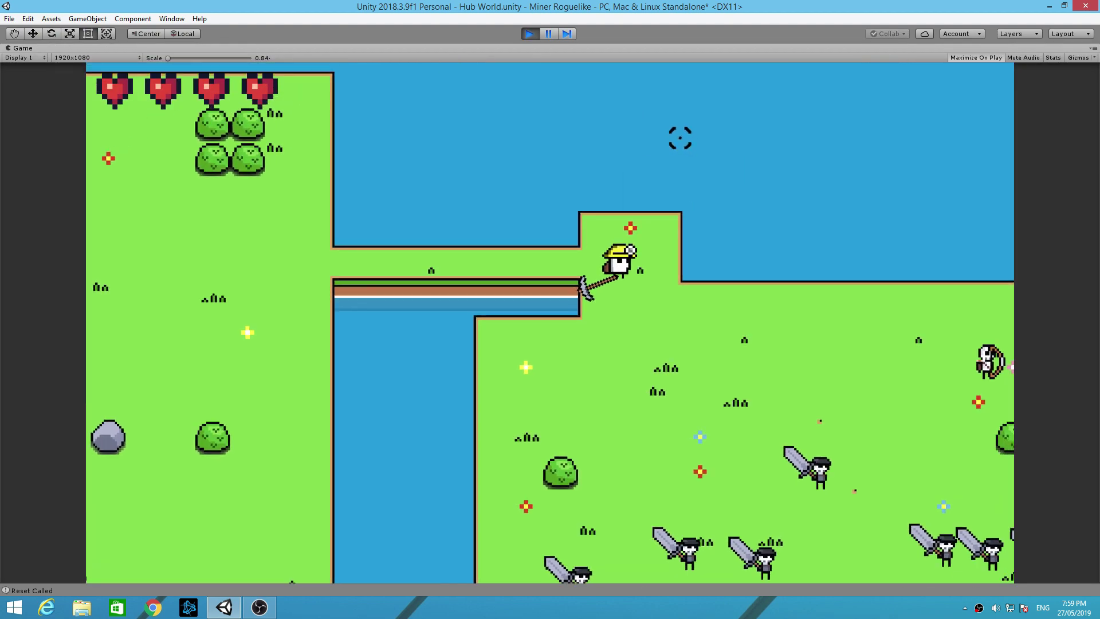
Step: Run from the land bridge onto the eastern island and strike the swordsmen and archer along its northern edge with the pickaxe
{"action": "key", "text": "s"}
{"action": "key", "text": "d"}
{"action": "left_click", "coordinate": [653, 405]}
{"action": "key", "text": "w"}
{"action": "key", "text": "a"}
{"action": "key", "text": "d"}
{"action": "left_click", "coordinate": [675, 383]}
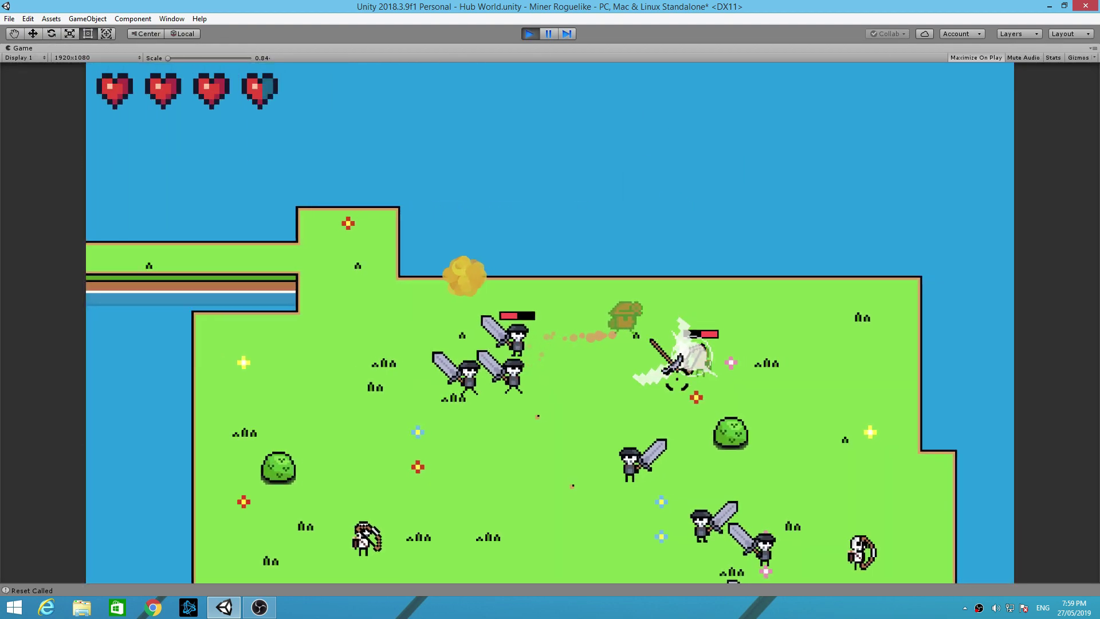
{"action": "left_click", "coordinate": [638, 383]}
{"action": "key", "text": "s"}
{"action": "left_click", "coordinate": [537, 378]}
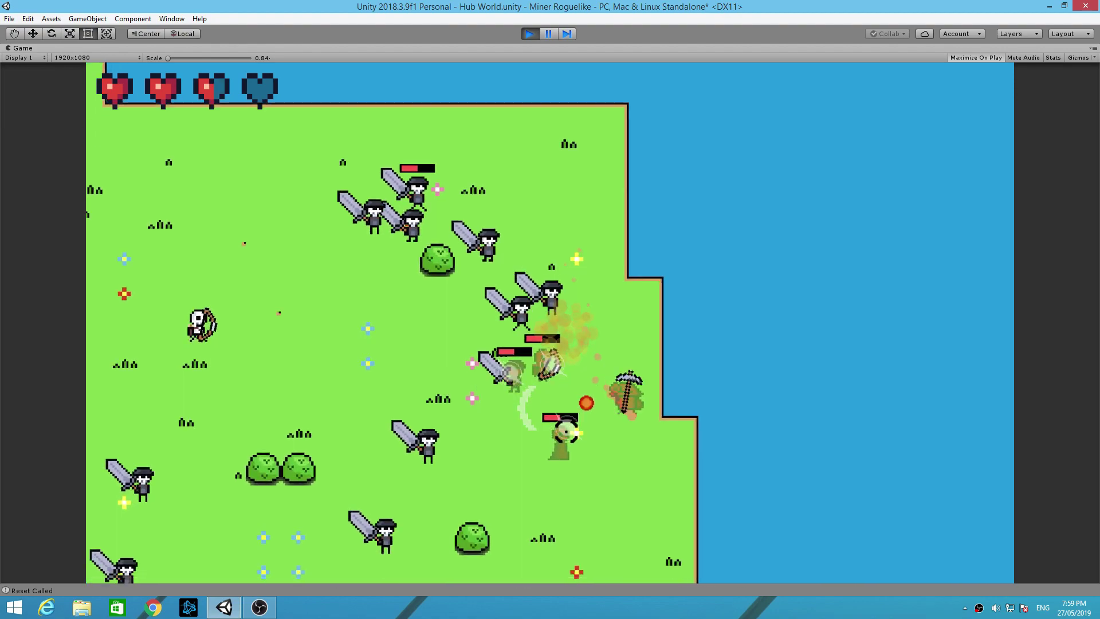
Step: Retreat down the island's eastern shore while striking the pursuing swordsmen, archer and mage
{"action": "key", "text": "a"}
{"action": "left_click", "coordinate": [550, 395]}
{"action": "key", "text": "d"}
{"action": "left_click", "coordinate": [530, 351]}
{"action": "key", "text": "s"}
{"action": "left_click", "coordinate": [537, 351]}
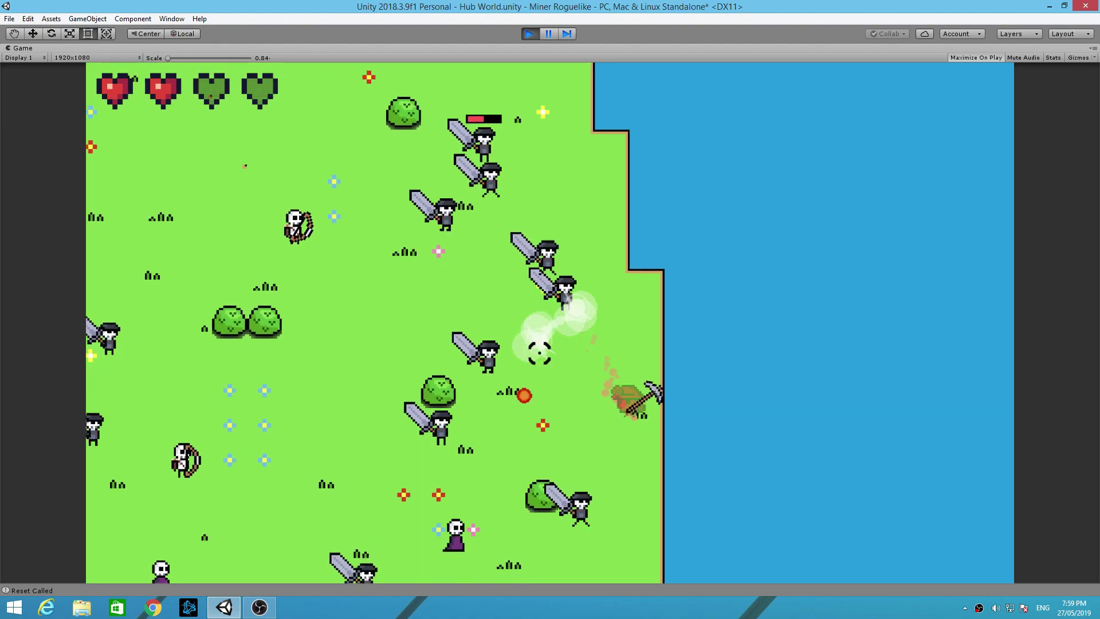
{"action": "left_click", "coordinate": [549, 384]}
{"action": "left_click", "coordinate": [518, 370]}
Step: Run west along the island's southern shore, swinging the pickaxe at the swordsmen in the way
{"action": "key", "text": "a"}
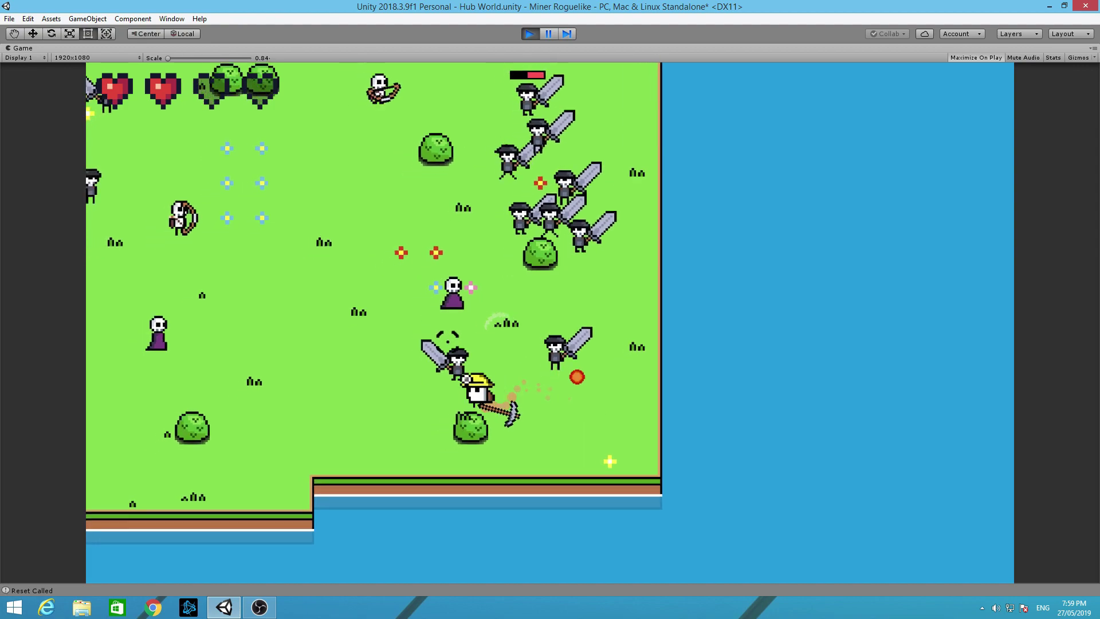
{"action": "left_click", "coordinate": [497, 341]}
{"action": "key", "text": "w"}
{"action": "left_click", "coordinate": [445, 341]}
{"action": "key", "text": "s"}
{"action": "left_click", "coordinate": [483, 338]}
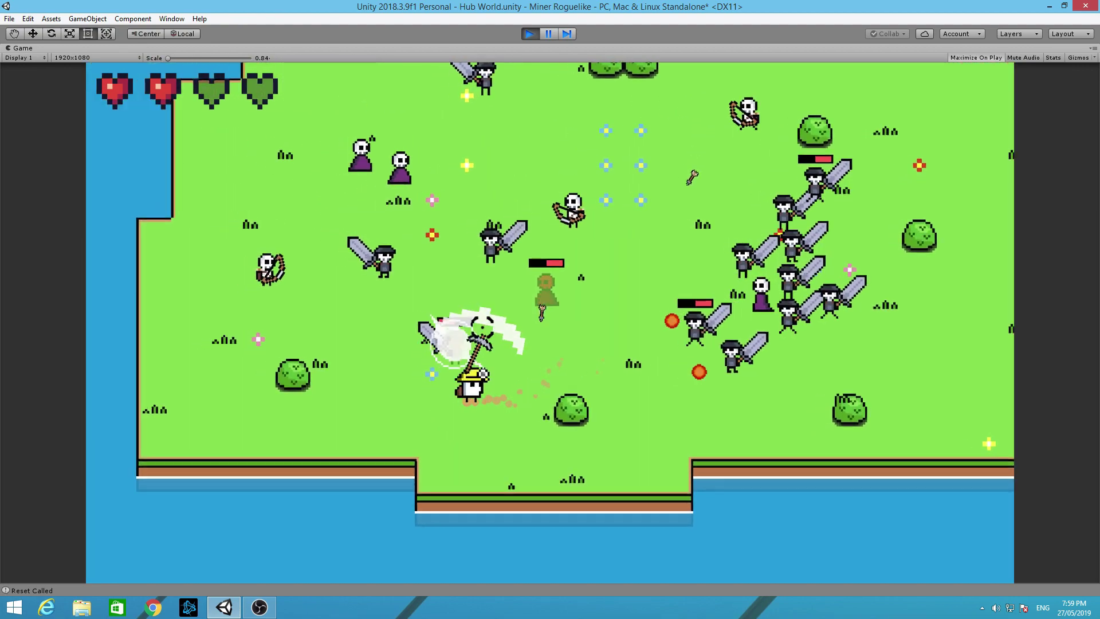
Step: Circle north along the island's western shore, striking the nearby mage and swordsmen while dodging fireballs
{"action": "key", "text": "w"}
{"action": "left_click", "coordinate": [508, 331]}
{"action": "left_click", "coordinate": [524, 321]}
{"action": "left_click", "coordinate": [513, 299]}
{"action": "key", "text": "w"}
{"action": "left_click", "coordinate": [571, 278]}
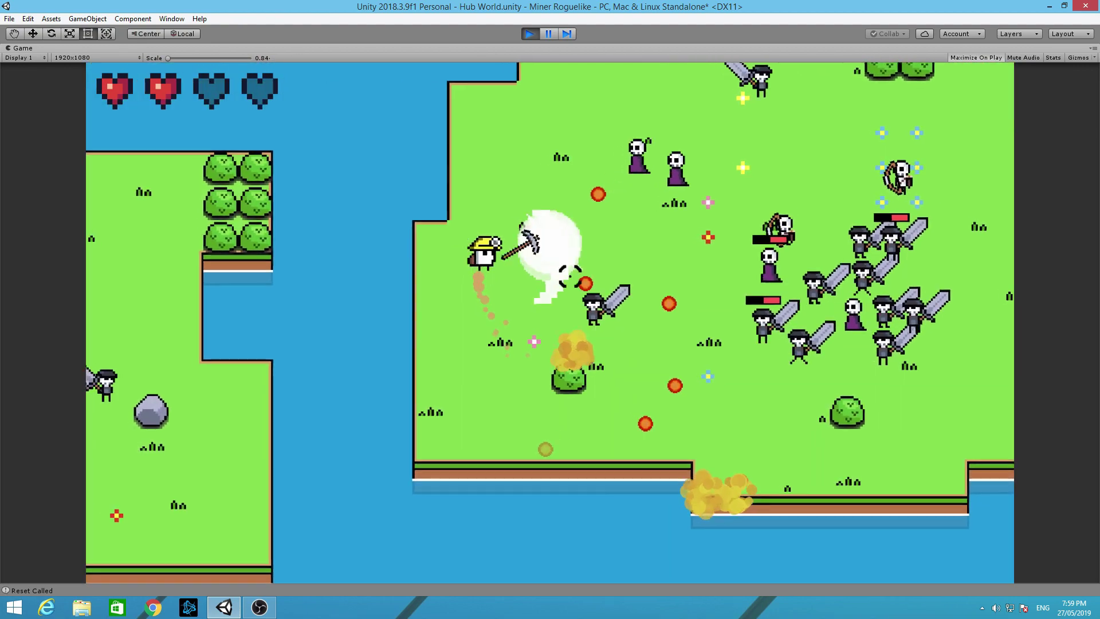
{"action": "key", "text": "d"}
{"action": "left_click", "coordinate": [636, 297]}
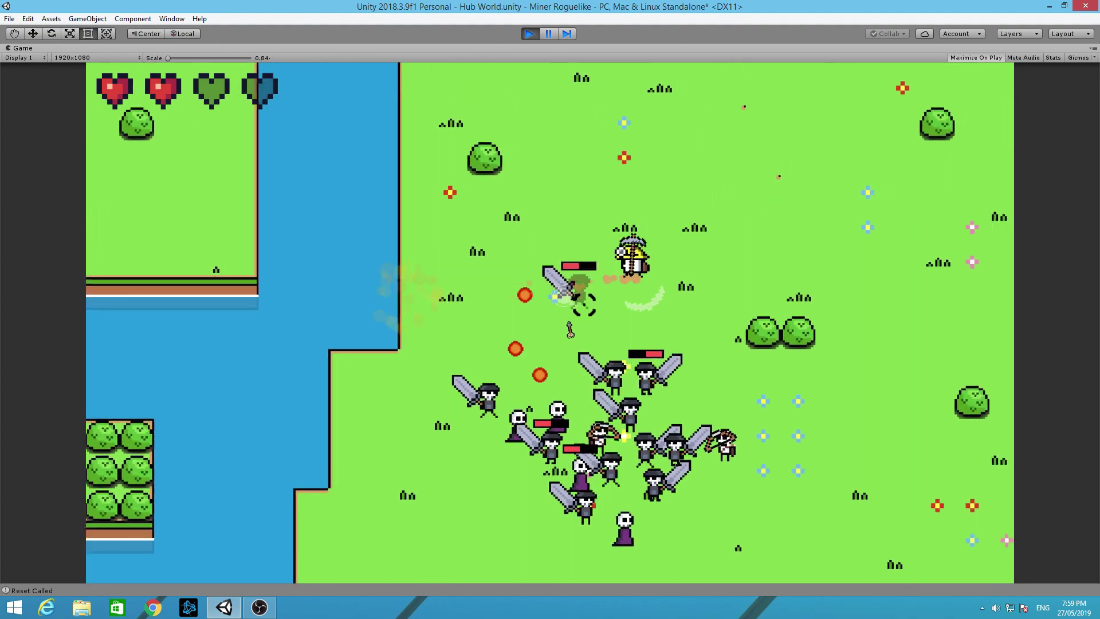
Step: Fight the chasing swordsmen around the paired bushes at the island's center and retreat southeast past them
{"action": "left_click", "coordinate": [570, 312]}
{"action": "left_click", "coordinate": [553, 325]}
{"action": "left_click", "coordinate": [564, 321]}
{"action": "key", "text": "s"}
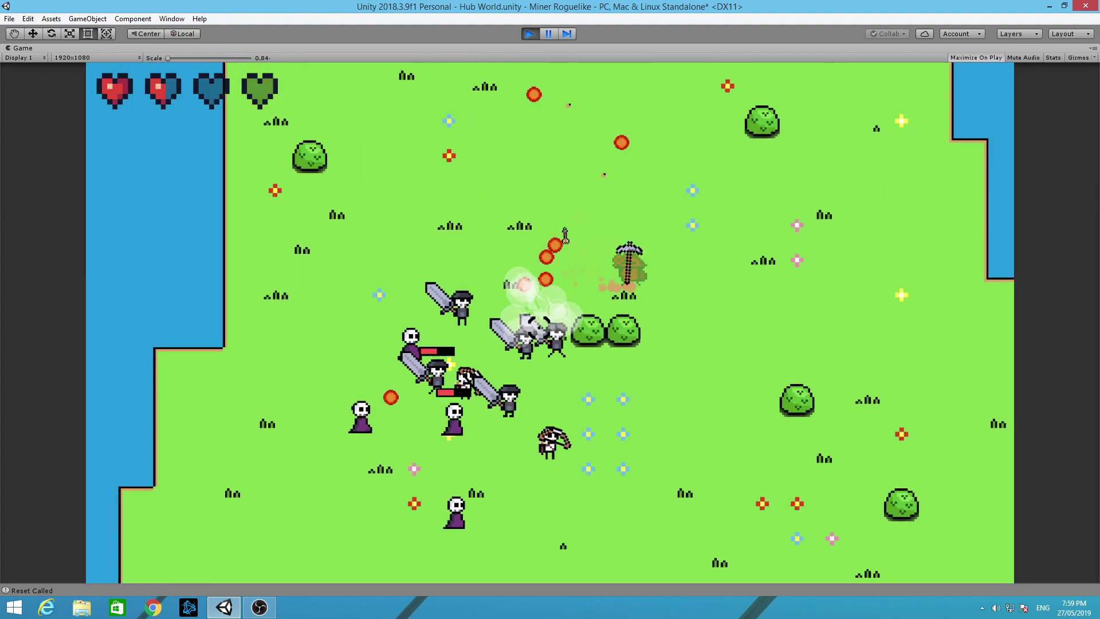
{"action": "left_click", "coordinate": [573, 327]}
{"action": "left_click", "coordinate": [533, 341]}
{"action": "key", "text": "s"}
{"action": "left_click", "coordinate": [543, 338]}
{"action": "key", "text": "d"}
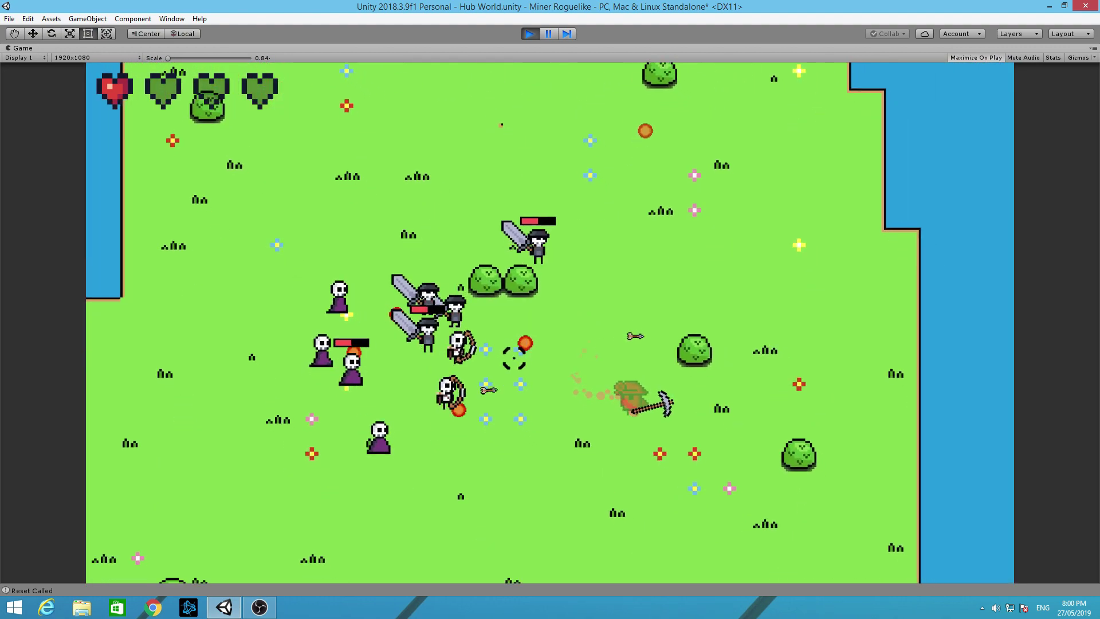
Step: Loop around the west side of the pack and cut down the wounded mages, archer and swordsmen
{"action": "key", "text": "a"}
{"action": "left_click", "coordinate": [479, 326]}
{"action": "key", "text": "w"}
{"action": "left_click", "coordinate": [512, 327]}
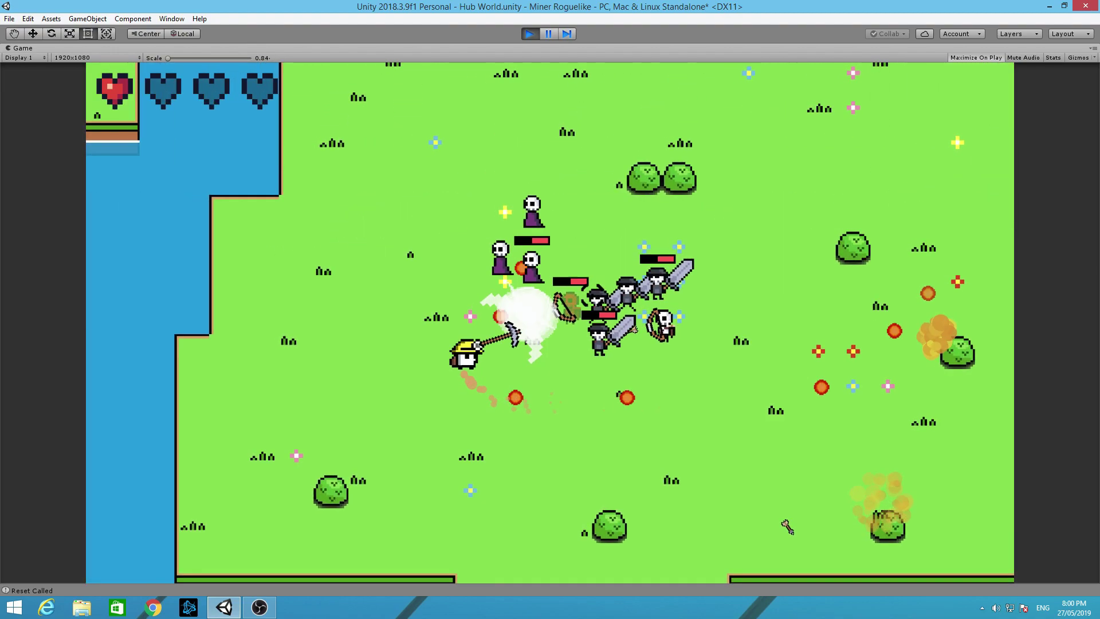
{"action": "left_click", "coordinate": [543, 267]}
{"action": "left_click", "coordinate": [573, 272]}
{"action": "key", "text": "d"}
{"action": "left_click", "coordinate": [627, 349]}
{"action": "key", "text": "s"}
{"action": "left_click", "coordinate": [530, 330]}
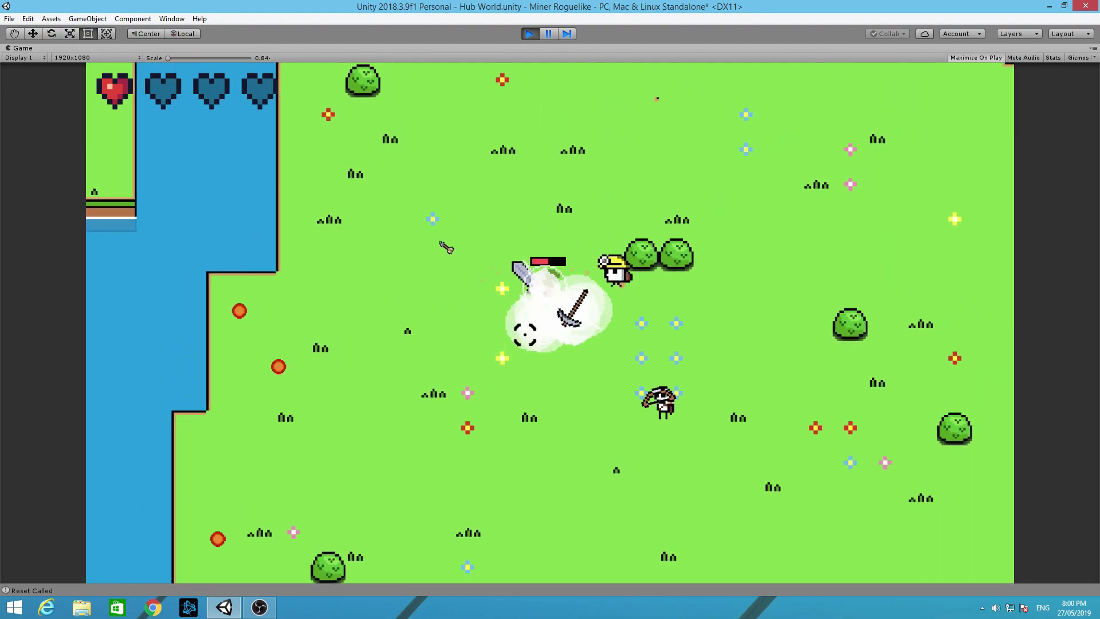
Step: Defeat the remaining swordsman and attack the last archer south of the paired bushes
{"action": "left_click", "coordinate": [552, 316]}
{"action": "key", "text": "d"}
{"action": "key", "text": "s"}
{"action": "left_click", "coordinate": [517, 355]}
{"action": "key", "text": "a"}
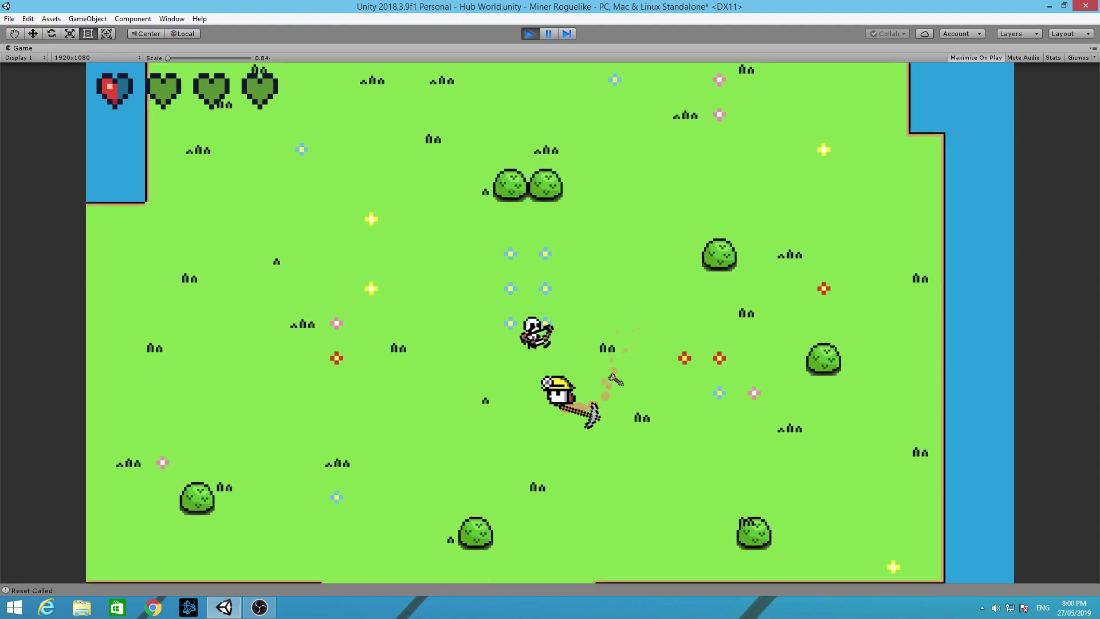
{"action": "left_click", "coordinate": [558, 327]}
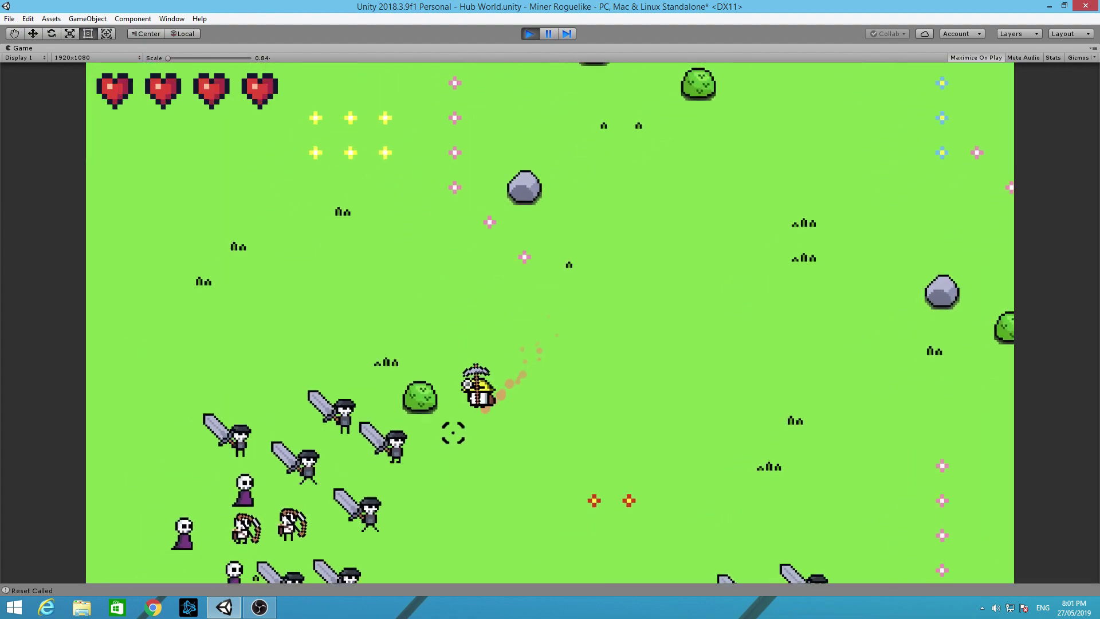
Step: Engage a monster pack on the large western island, striking its swordsmen and circling west around its mages and archers
{"action": "key", "text": "s"}
{"action": "left_click", "coordinate": [445, 393]}
{"action": "left_click", "coordinate": [450, 370]}
{"action": "key", "text": "a"}
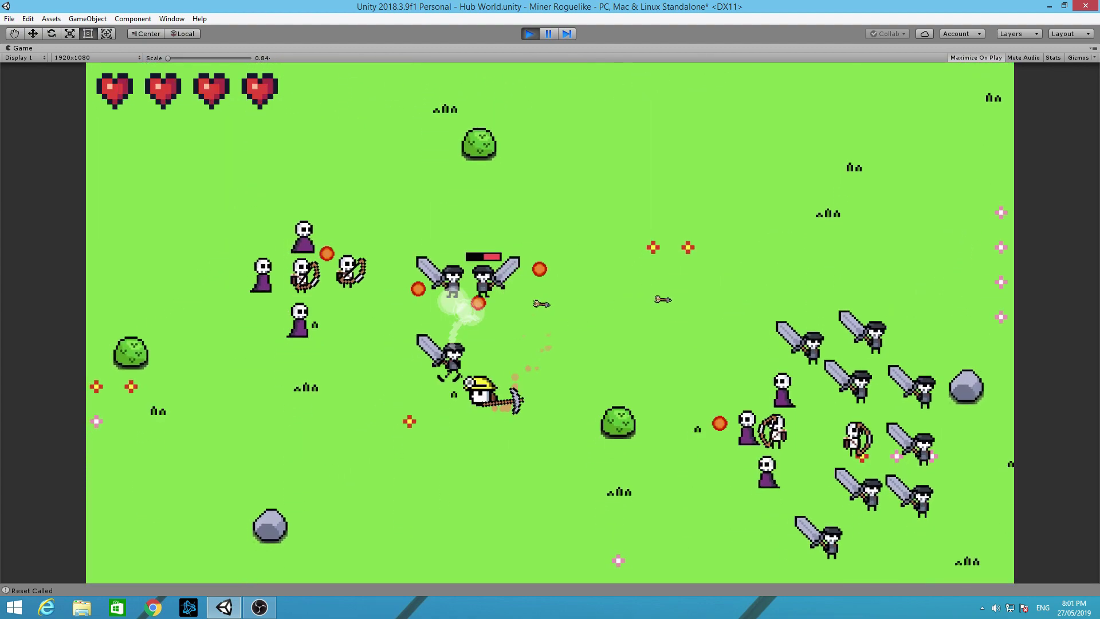
{"action": "left_click", "coordinate": [432, 344]}
{"action": "key", "text": "a"}
{"action": "key", "text": "w"}
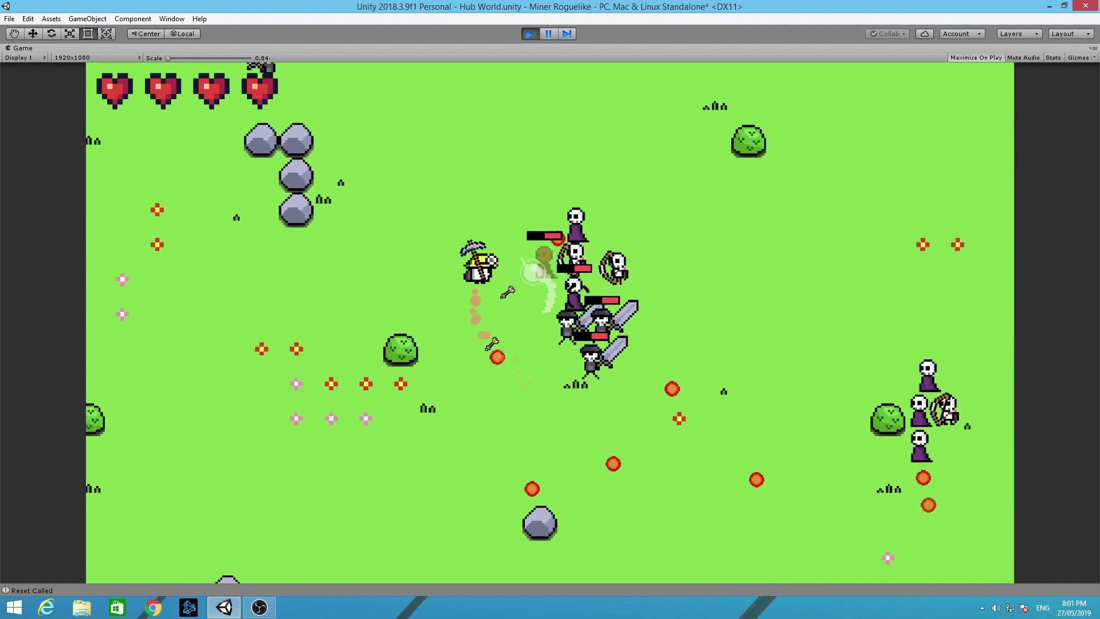
Step: Cut down the weakened swordsmen, mages and archers of the first pack while moving southeast
{"action": "key", "text": "d"}
{"action": "left_click", "coordinate": [575, 329]}
{"action": "key", "text": "s"}
{"action": "left_click", "coordinate": [585, 352]}
{"action": "left_click", "coordinate": [556, 346]}
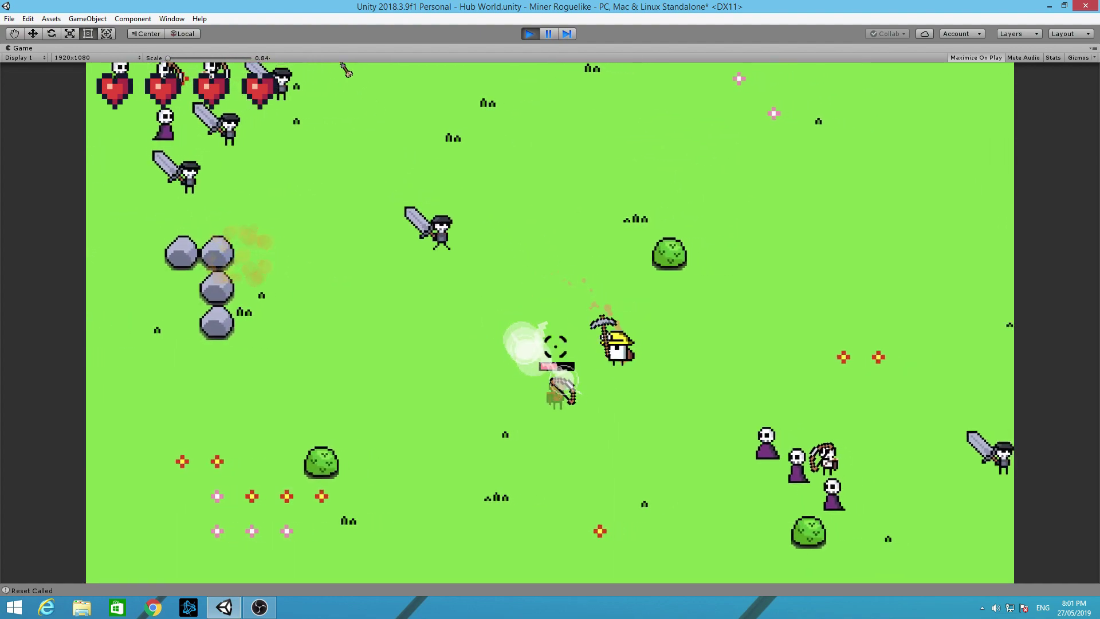
{"action": "key", "text": "a"}
{"action": "left_click", "coordinate": [573, 340]}
Step: Run southeast below the mages' bush to the next pack and strike its swordsmen near the southern shore
{"action": "key", "text": "d"}
{"action": "left_click", "coordinate": [644, 345]}
{"action": "key", "text": "s"}
{"action": "left_click", "coordinate": [682, 348]}
{"action": "key", "text": "d"}
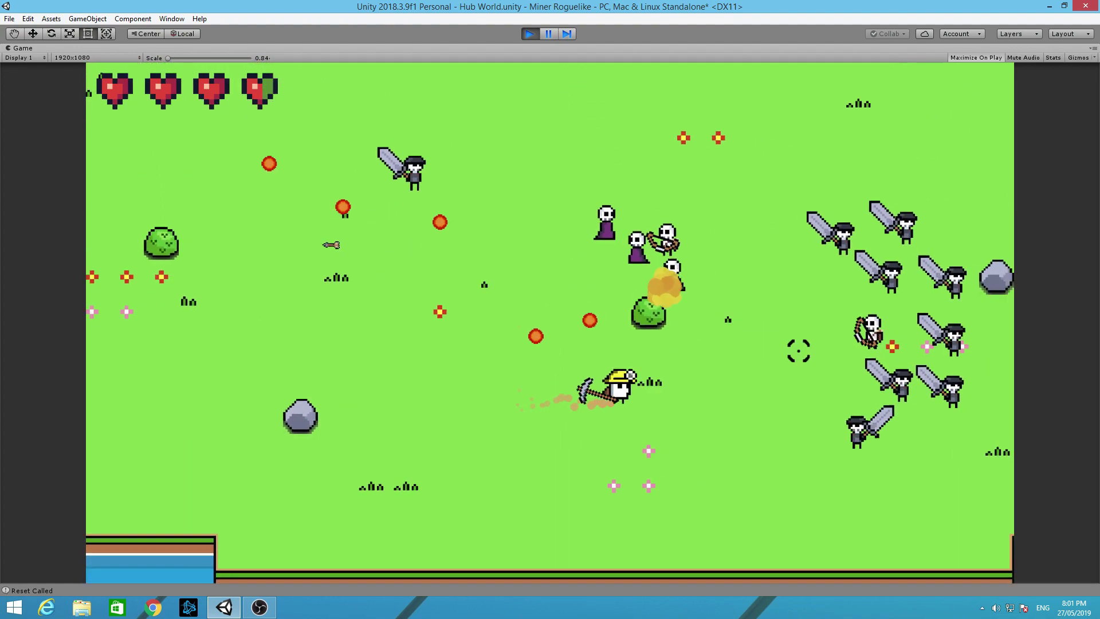
{"action": "key", "text": "s"}
{"action": "left_click", "coordinate": [695, 351]}
{"action": "key", "text": "w"}
{"action": "left_click", "coordinate": [601, 323]}
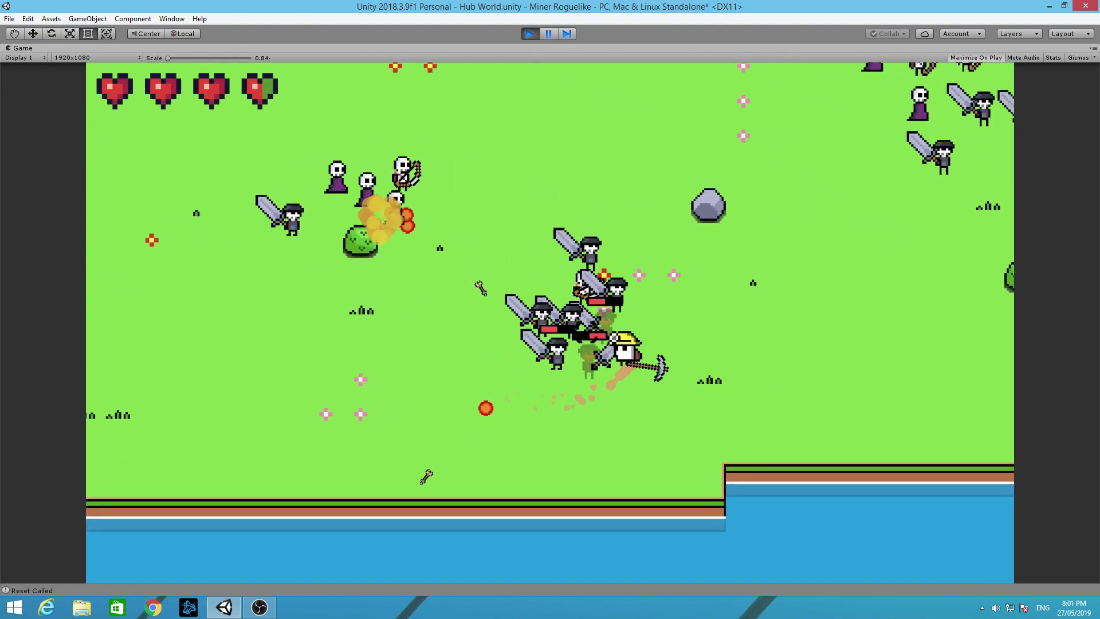
Step: Defeat the clustered swordsmen with repeated pickaxe swings while backing west along the southern shore
{"action": "left_click", "coordinate": [511, 322]}
{"action": "key", "text": "a"}
{"action": "left_click", "coordinate": [497, 315]}
{"action": "left_click", "coordinate": [492, 310]}
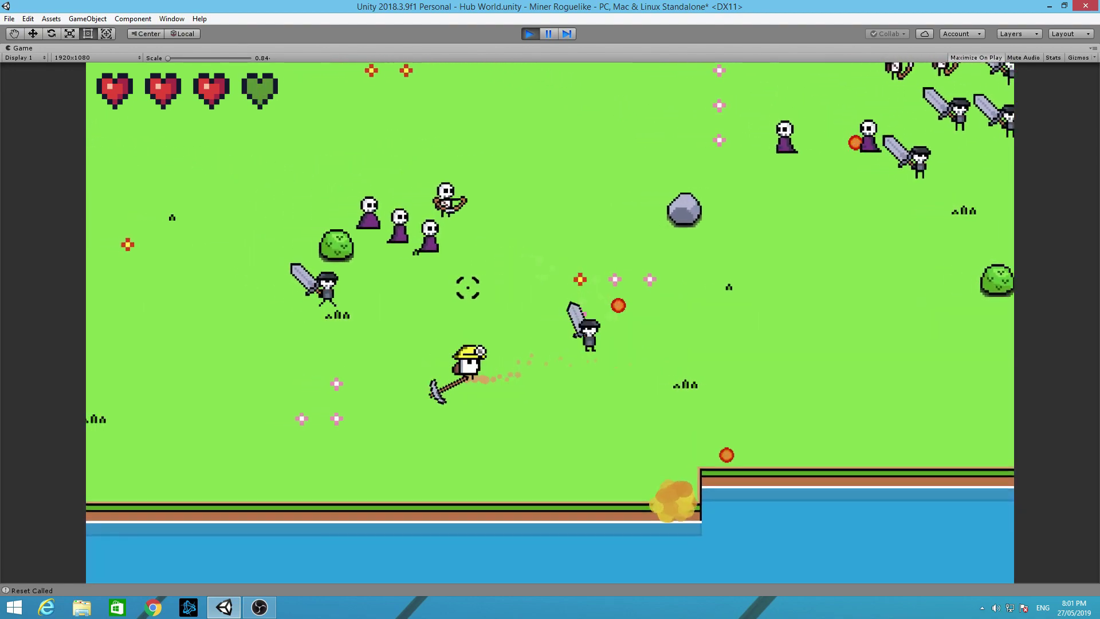
Step: Run north past the mages beside the bush and circle back around its southwest side
{"action": "key", "text": "w"}
{"action": "key", "text": "w"}
{"action": "key", "text": "a"}
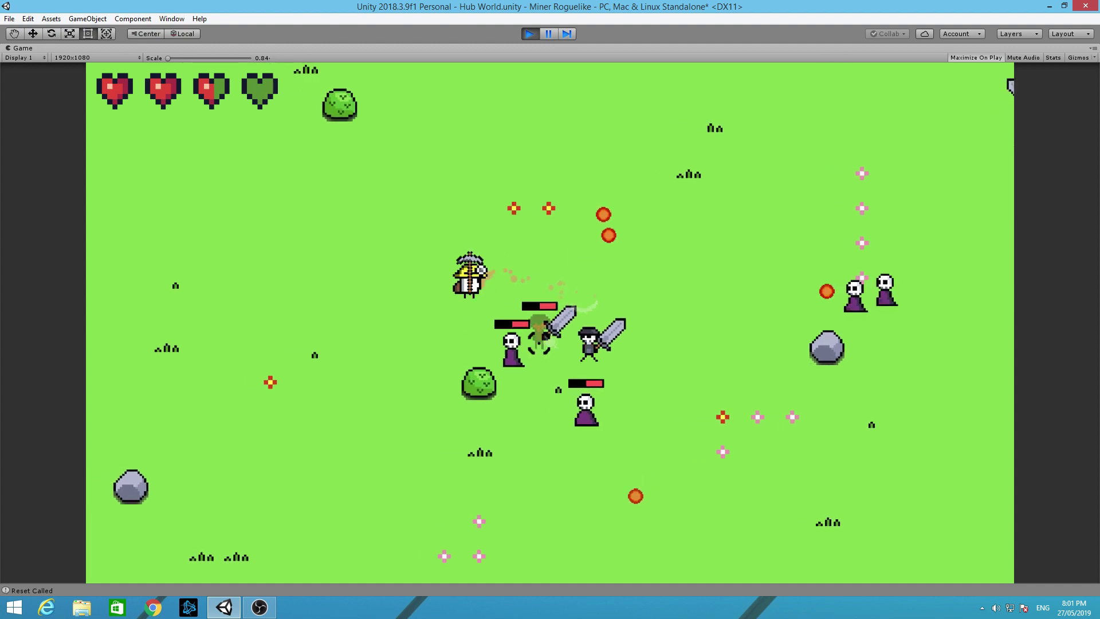
{"action": "key", "text": "s"}
{"action": "key", "text": "d"}
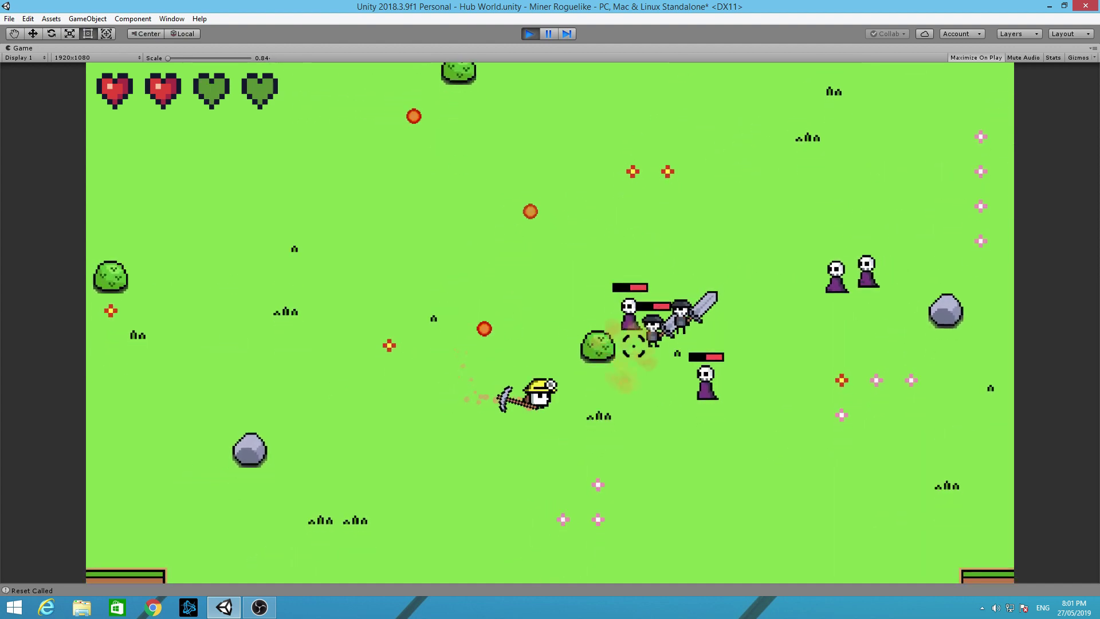
Step: Defeat the two remaining swordsmen near the bush while moving east beneath it
{"action": "left_click", "coordinate": [651, 331]}
{"action": "key", "text": "s"}
{"action": "key", "text": "a"}
{"action": "key", "text": "d"}
{"action": "left_click", "coordinate": [635, 318]}
{"action": "key", "text": "w"}
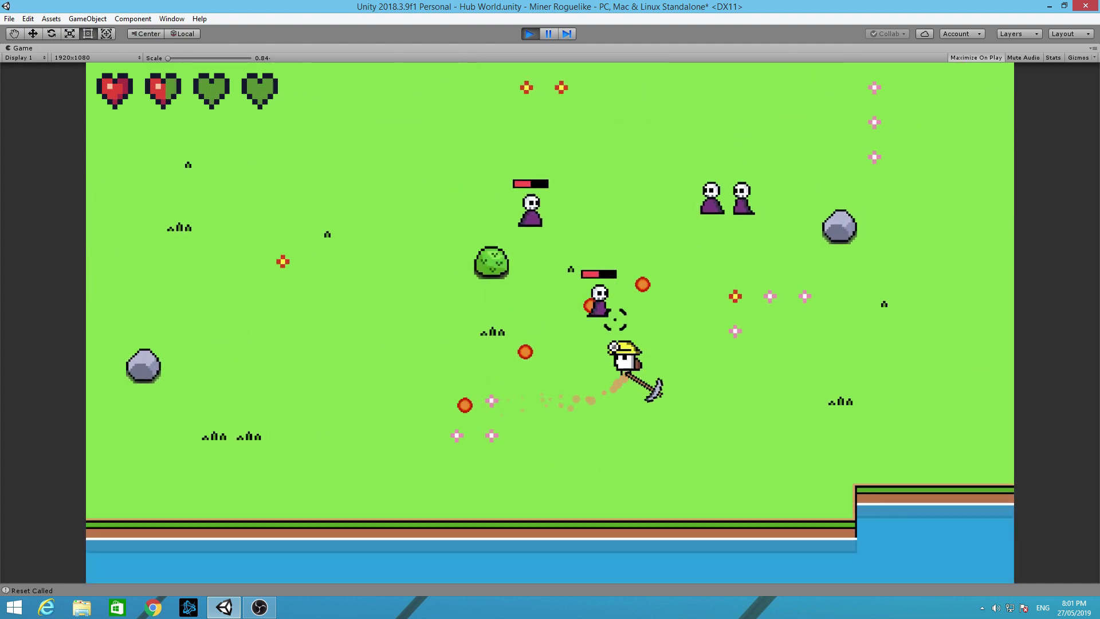
Step: Defeat the nearest wounded mage and attack the mages between the bush and the rock
{"action": "left_click", "coordinate": [618, 316]}
{"action": "left_click", "coordinate": [624, 275]}
{"action": "key", "text": "w"}
{"action": "left_click", "coordinate": [593, 242]}
{"action": "key", "text": "s"}
{"action": "key", "text": "a"}
{"action": "left_click", "coordinate": [544, 238]}
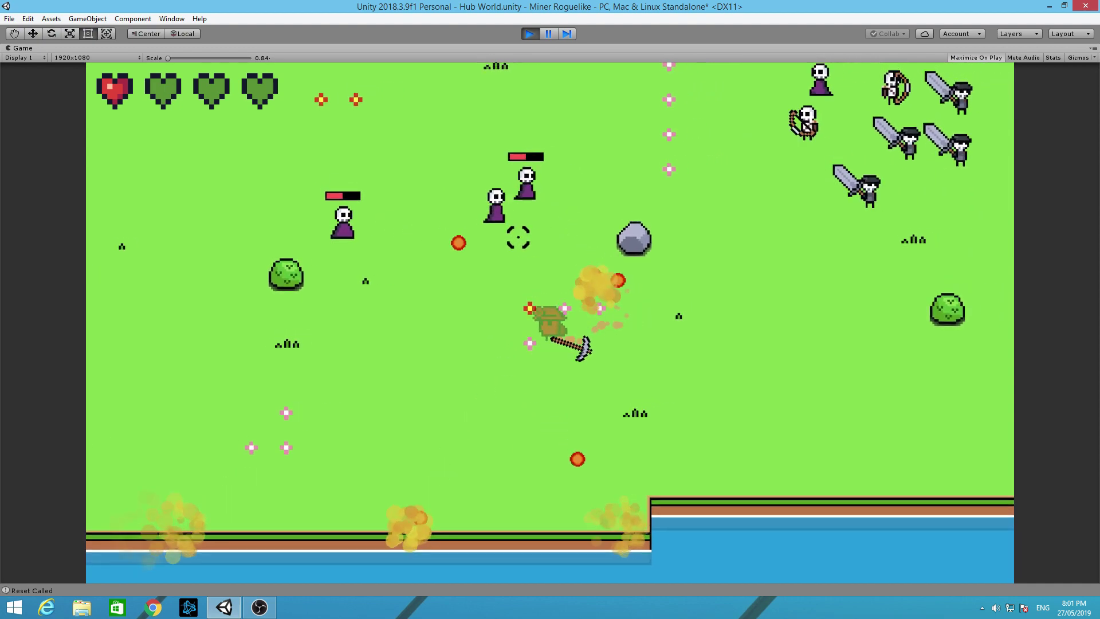
Step: Advance northwest between the fireballs and defeat two mages around the bush
{"action": "key", "text": "w"}
{"action": "left_click", "coordinate": [515, 229]}
{"action": "left_click", "coordinate": [533, 265]}
{"action": "key", "text": "a"}
{"action": "left_click", "coordinate": [539, 252]}
{"action": "left_click", "coordinate": [497, 341]}
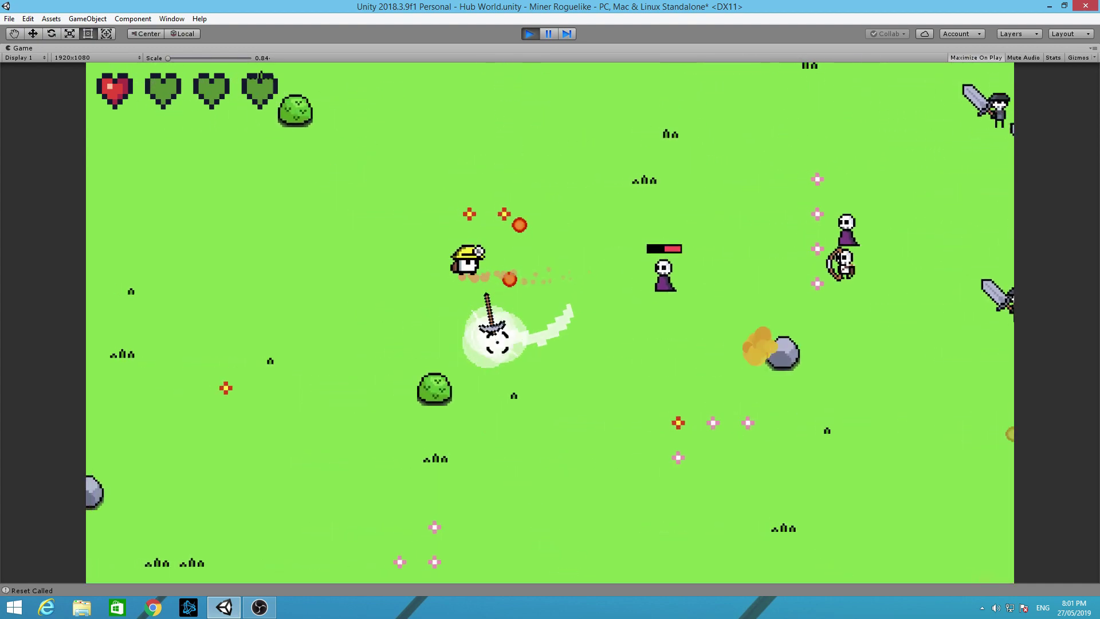